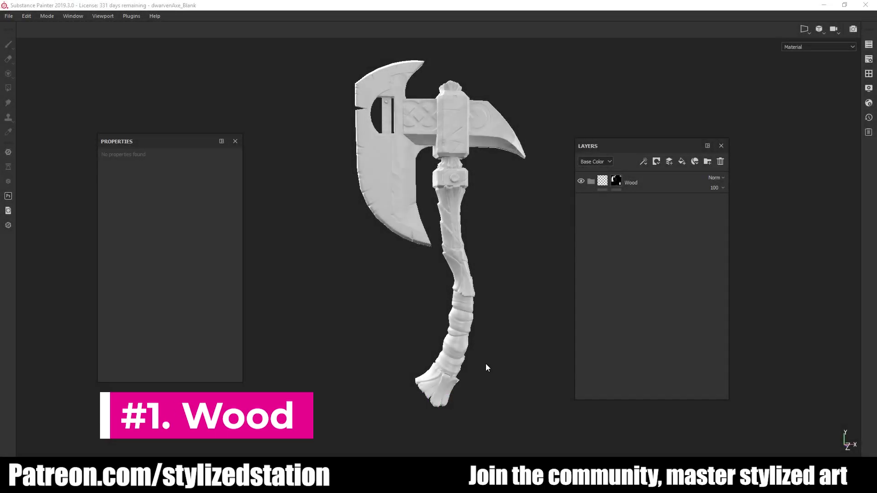
Add a fill layer inside the Wood folder and set its roughness to 1.
{"action": "left_click", "coordinate": [654, 186]}
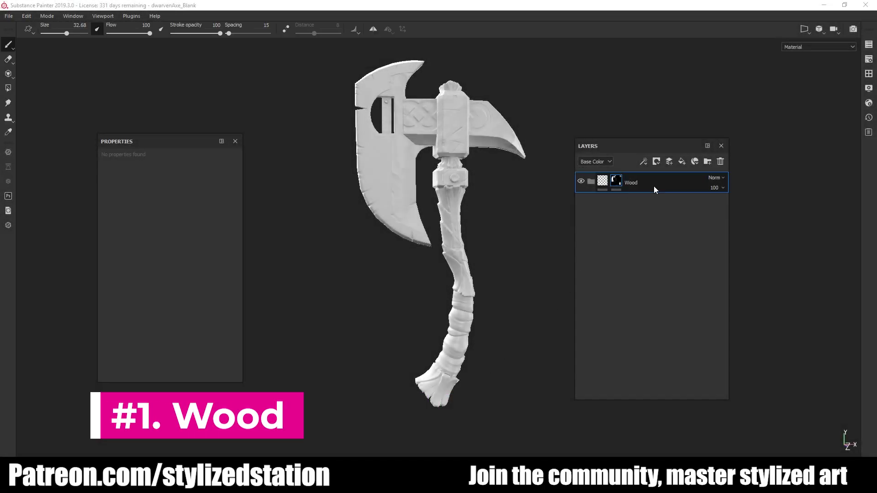
{"action": "left_click", "coordinate": [681, 162]}
{"action": "left_click_drag", "start_coordinate": [637, 182], "coordinate": [650, 204]}
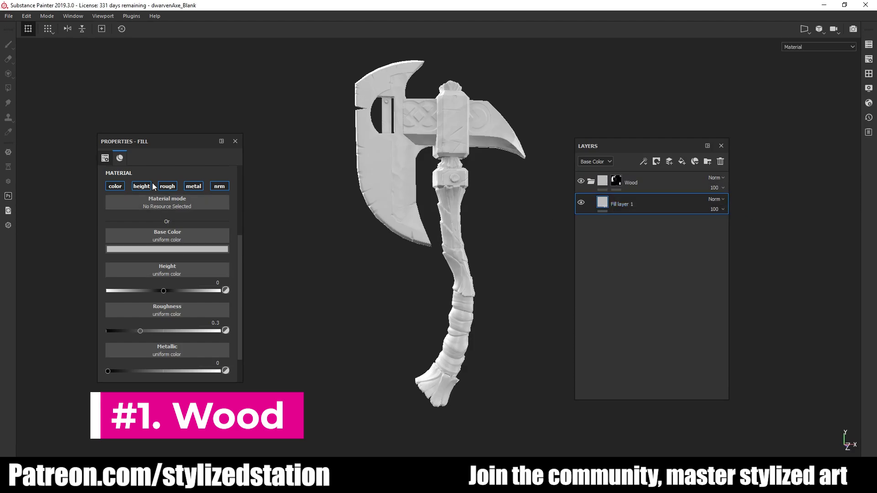
{"action": "left_click_drag", "start_coordinate": [168, 331], "coordinate": [240, 330]}
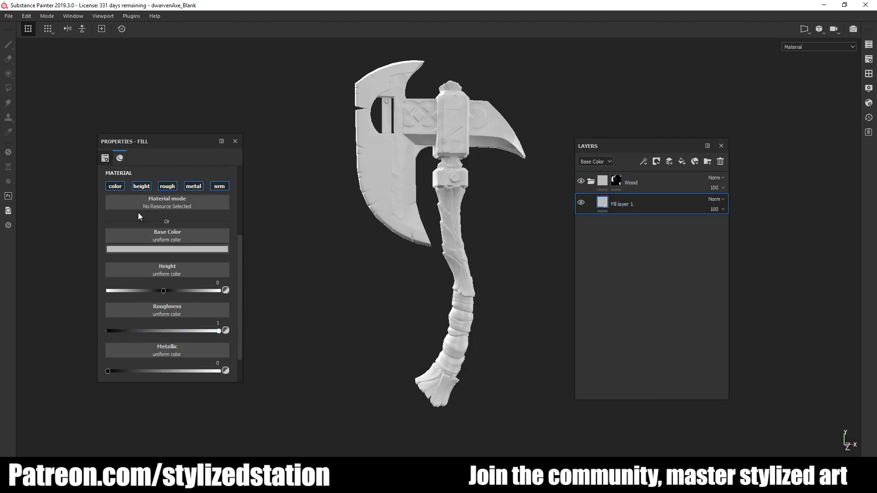
Set the fill layer's base color to a dark reddish brown.
{"action": "left_click", "coordinate": [154, 249]}
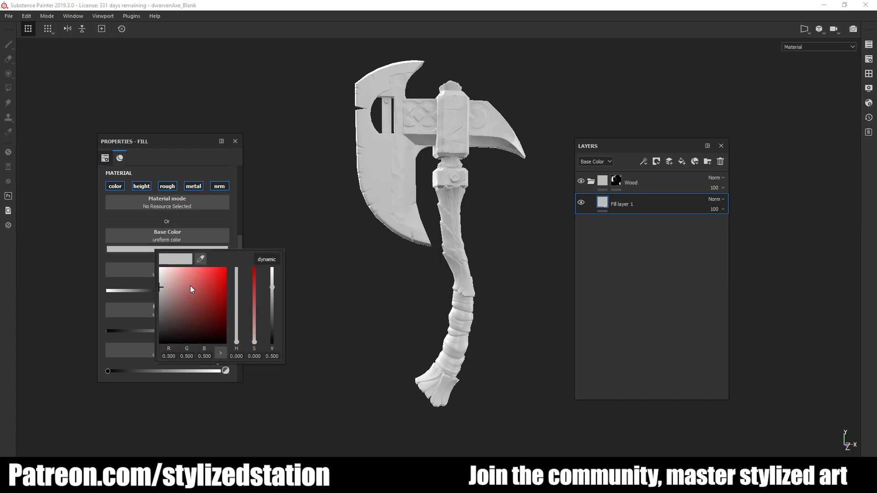
{"action": "left_click", "coordinate": [217, 319]}
{"action": "left_click_drag", "start_coordinate": [237, 342], "coordinate": [237, 340]}
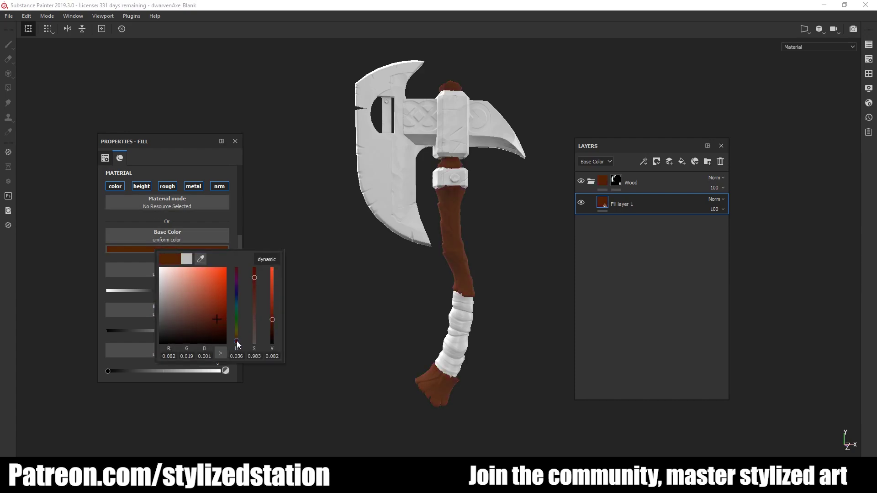
{"action": "left_click", "coordinate": [426, 389]}
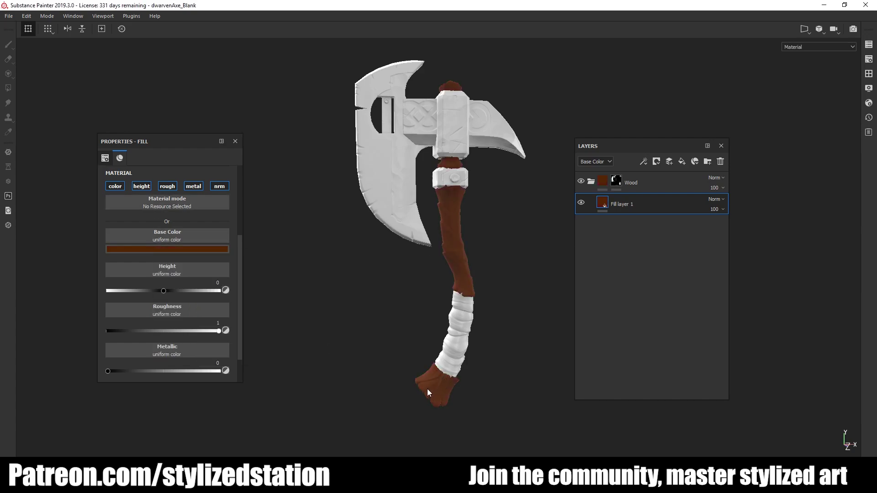
Add a second fill layer above the brown one, keeping only its color channel enabled.
{"action": "scroll", "coordinate": [426, 388], "scroll_direction": "up", "scroll_amount": 8}
{"action": "middle_click_drag", "start_coordinate": [439, 389], "coordinate": [385, 298], "text": "alt"}
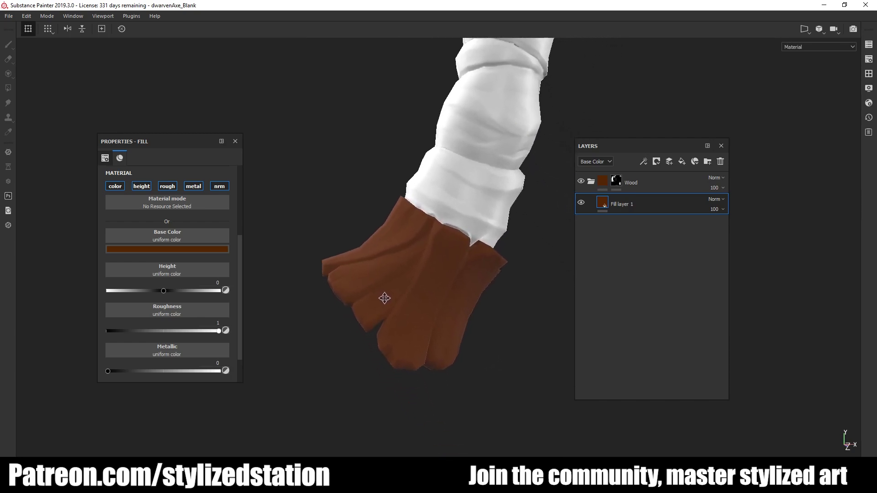
{"action": "left_click", "coordinate": [682, 161]}
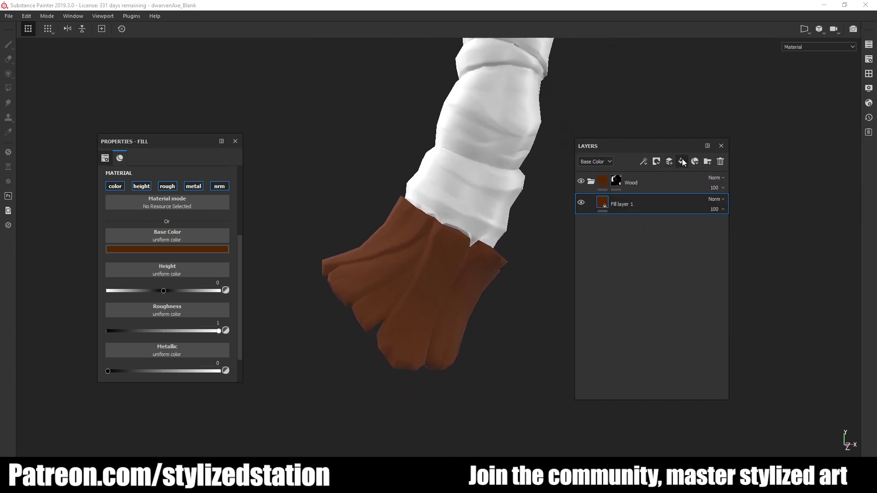
{"action": "left_click", "coordinate": [167, 186]}
{"action": "left_click", "coordinate": [141, 187]}
{"action": "left_click", "coordinate": [193, 186]}
{"action": "left_click", "coordinate": [219, 187]}
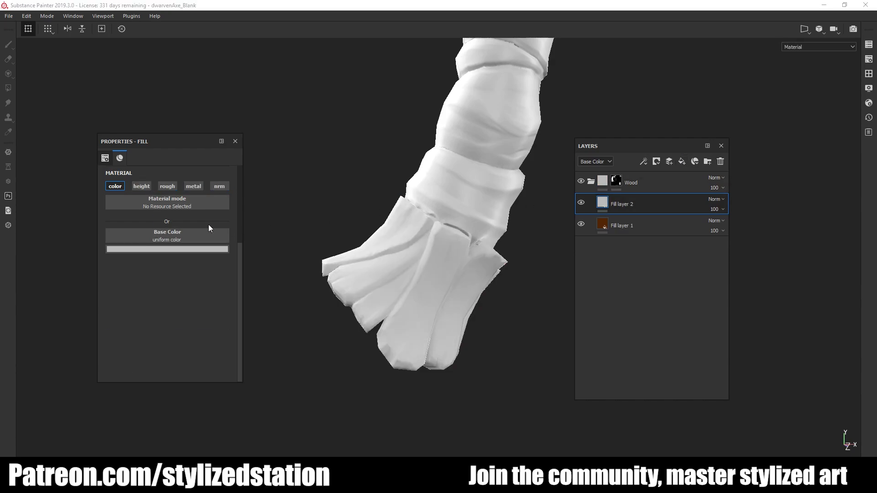
Sample the bottom layer's brown as the new layer's base color and shift it to a lighter orange-brown.
{"action": "left_click", "coordinate": [182, 250]}
{"action": "left_click_drag", "start_coordinate": [232, 262], "coordinate": [603, 222]}
{"action": "left_click_drag", "start_coordinate": [300, 317], "coordinate": [281, 283]}
Give the lighter brown fill layer a black mask driven by a Mask Editor generator.
{"action": "right_click", "coordinate": [642, 205]}
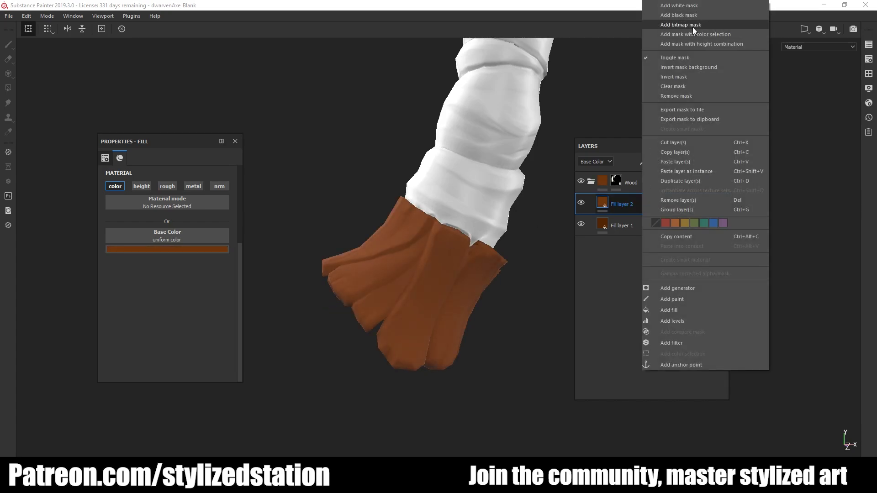
{"action": "left_click", "coordinate": [689, 15]}
{"action": "right_click", "coordinate": [675, 207]}
{"action": "left_click", "coordinate": [699, 287]}
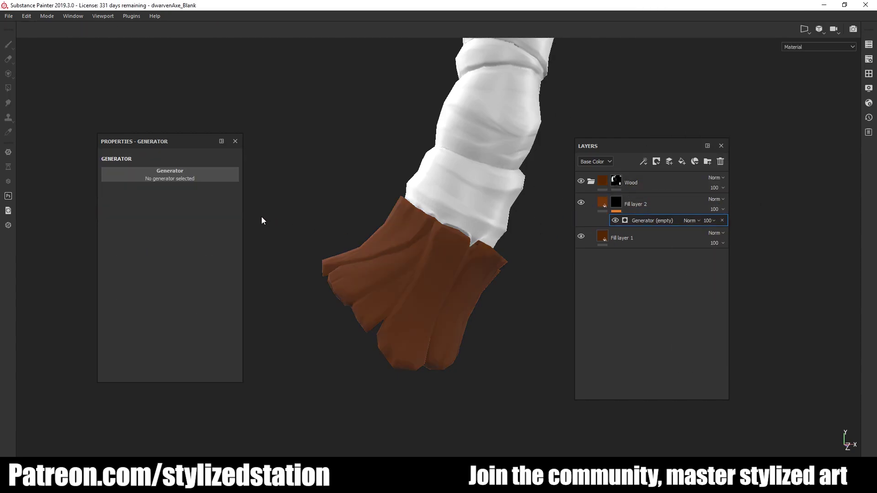
{"action": "left_click", "coordinate": [166, 174]}
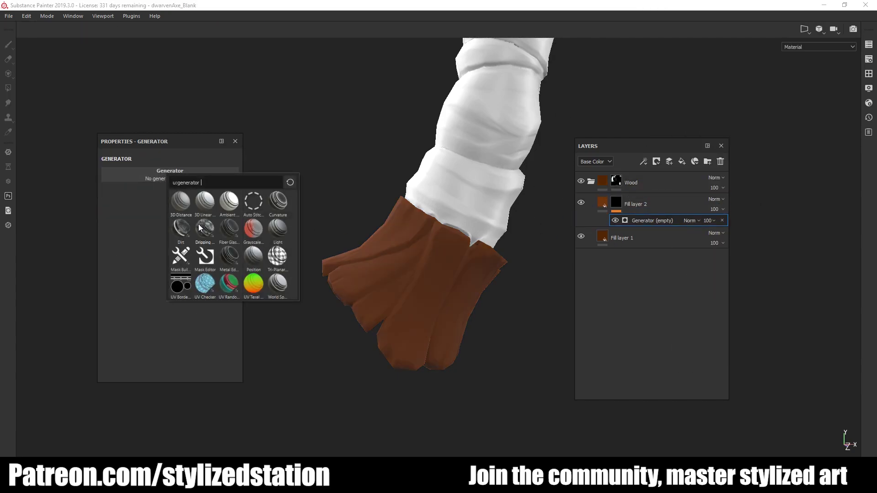
{"action": "left_click", "coordinate": [203, 256]}
Adjust the Mask Editor's curvature settings to Sharp 0.62, Fine 0.28 and Soft 0.46.
{"action": "left_click_drag", "start_coordinate": [348, 346], "coordinate": [412, 362], "text": "alt"}
{"action": "scroll", "coordinate": [412, 359], "scroll_direction": "up", "scroll_amount": 5}
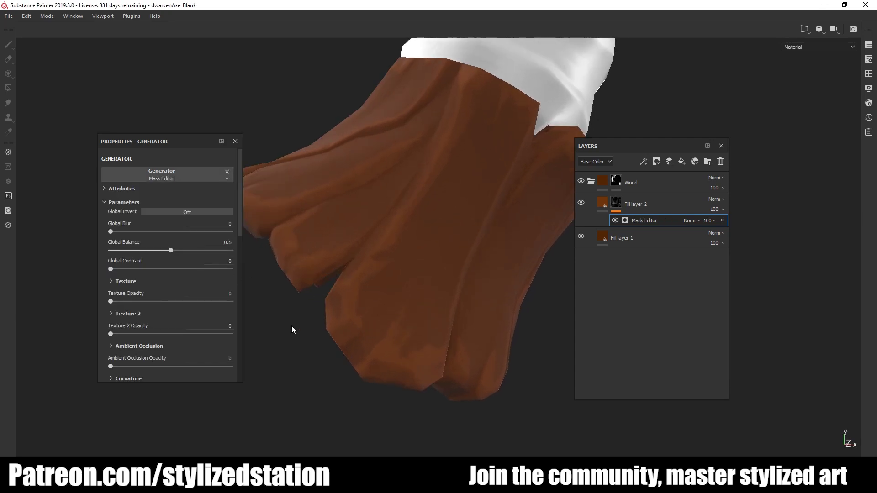
{"action": "scroll", "coordinate": [168, 254], "scroll_direction": "down", "scroll_amount": 5}
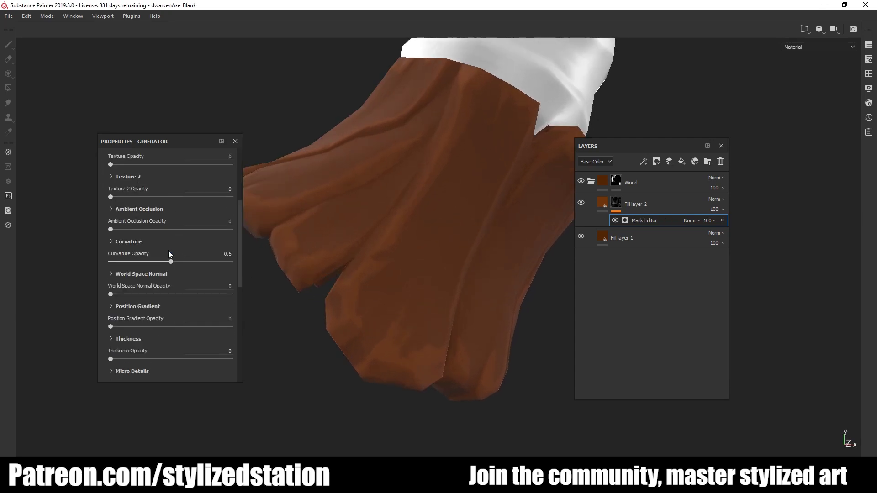
{"action": "left_click", "coordinate": [113, 242]}
{"action": "left_click_drag", "start_coordinate": [163, 303], "coordinate": [169, 336]}
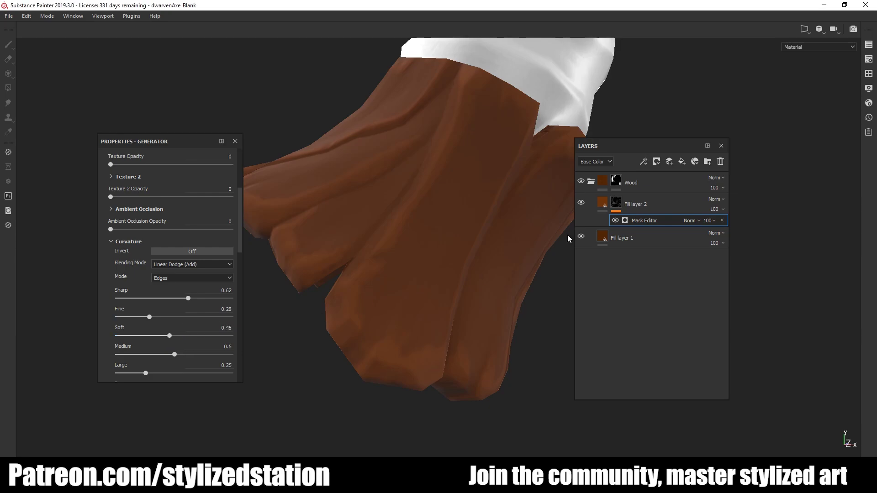
Duplicate the masked fill layer and set the copy's base color to a lighter brown, RGB 0.206, 0.055, 0.014.
{"action": "left_click", "coordinate": [603, 204]}
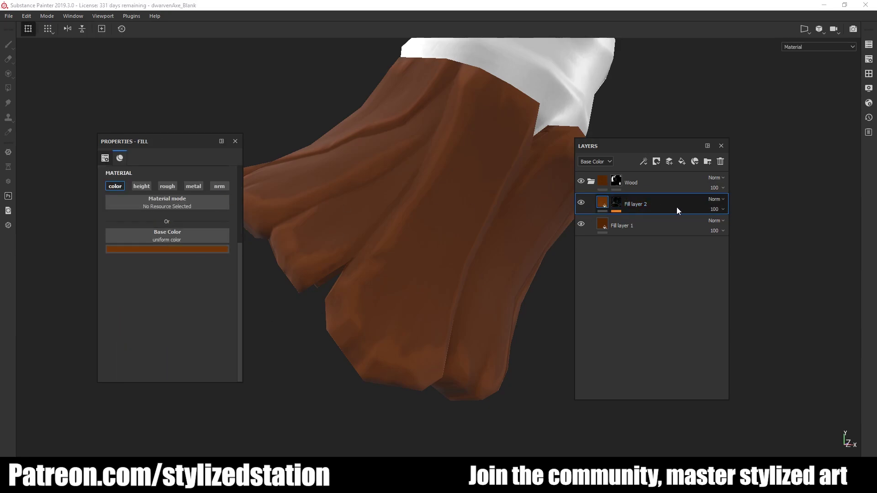
{"action": "key", "text": "ctrl+d"}
{"action": "left_click", "coordinate": [616, 204]}
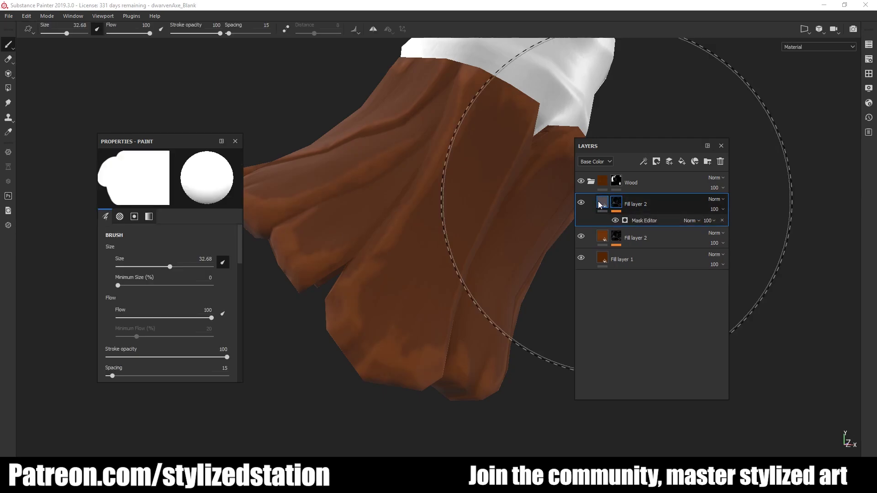
{"action": "left_click", "coordinate": [602, 203]}
{"action": "left_click", "coordinate": [174, 250]}
{"action": "left_click_drag", "start_coordinate": [276, 284], "coordinate": [294, 306]}
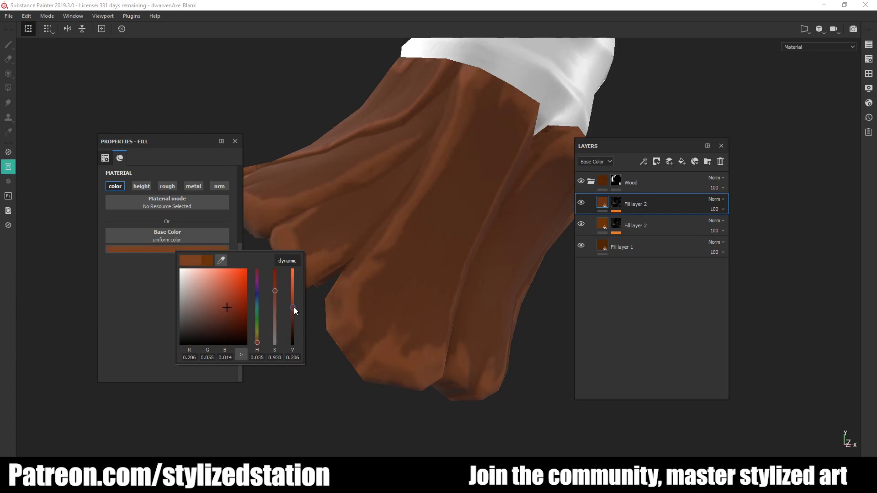
Set the top layer's Mask Editor curvature to Sharp 1, Fine 0.03, Soft 0.02, Medium 0.06, Large 0.65, Big 0 and Huge 0.89.
{"action": "left_click", "coordinate": [618, 204]}
{"action": "left_click", "coordinate": [637, 222]}
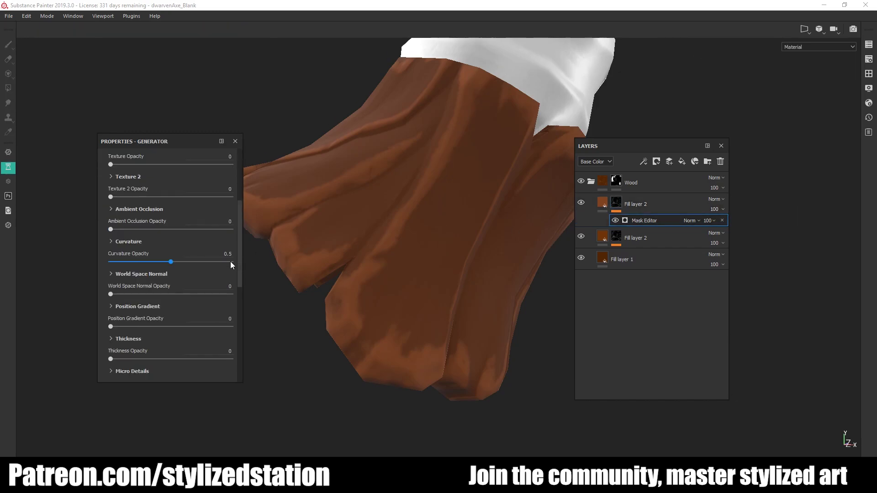
{"action": "left_click", "coordinate": [114, 242]}
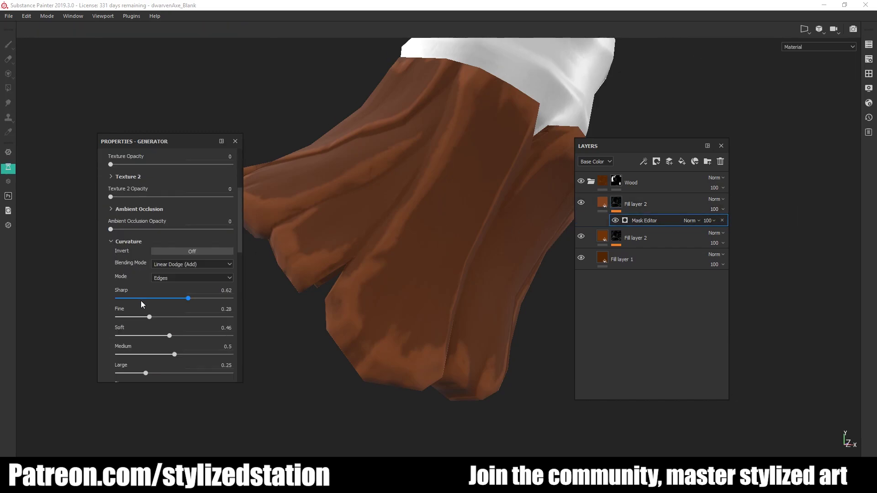
{"action": "scroll", "coordinate": [160, 287], "scroll_direction": "down", "scroll_amount": 2}
{"action": "left_click_drag", "start_coordinate": [200, 243], "coordinate": [233, 243]}
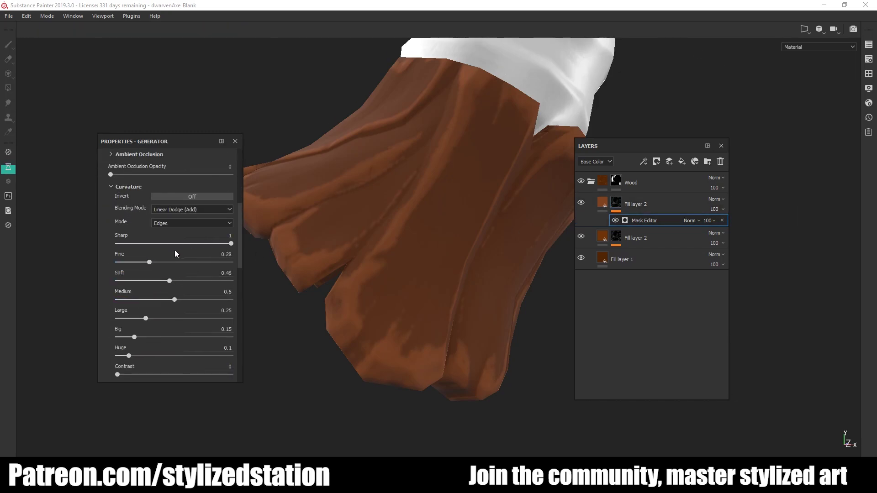
{"action": "left_click", "coordinate": [149, 280]}
{"action": "left_click", "coordinate": [149, 298]}
{"action": "left_click_drag", "start_coordinate": [143, 299], "coordinate": [121, 263]}
{"action": "mouse_move", "coordinate": [140, 322]}
{"action": "left_mouse_down"}
{"action": "mouse_move", "coordinate": [126, 322]}
{"action": "mouse_move", "coordinate": [134, 326]}
{"action": "left_mouse_up"}
{"action": "left_click_drag", "start_coordinate": [210, 324], "coordinate": [191, 324]}
{"action": "left_click_drag", "start_coordinate": [137, 337], "coordinate": [250, 357]}
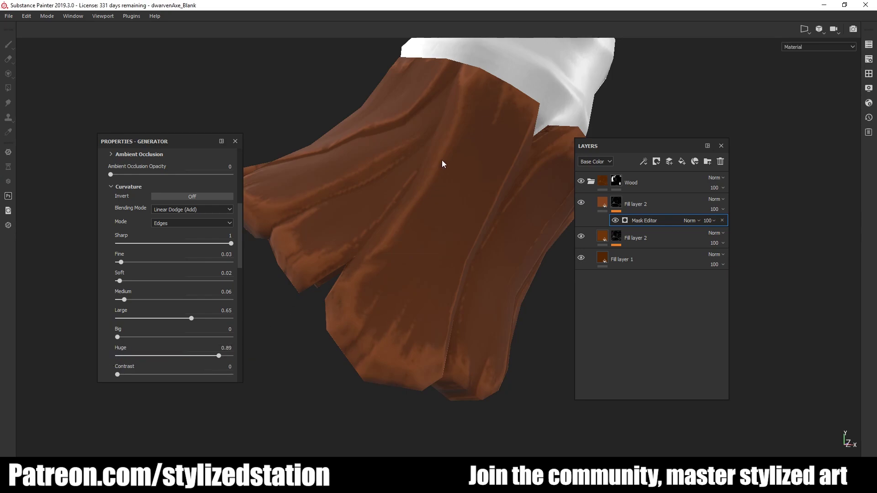
Examine the edge highlights on the handle's flared end and along the wooden shaft.
{"action": "scroll", "coordinate": [442, 160], "scroll_direction": "up", "scroll_amount": 5}
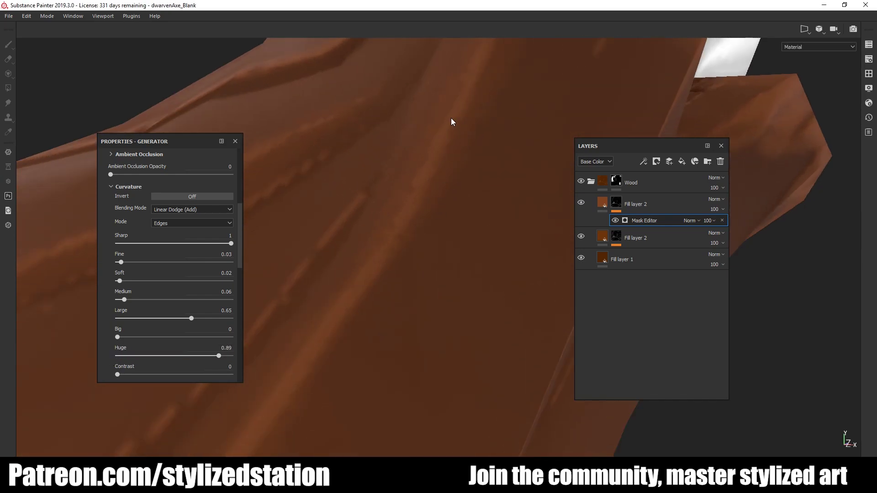
{"action": "scroll", "coordinate": [388, 198], "scroll_direction": "down", "scroll_amount": 8}
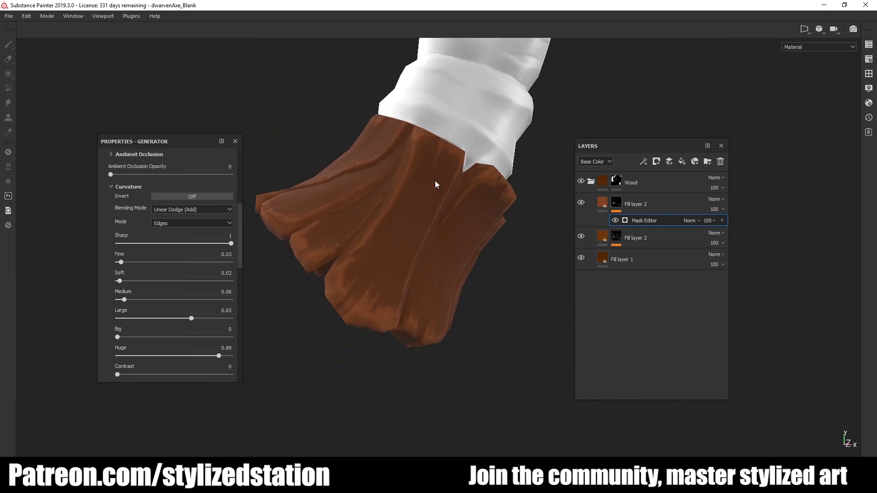
{"action": "scroll", "coordinate": [443, 174], "scroll_direction": "down", "scroll_amount": 6}
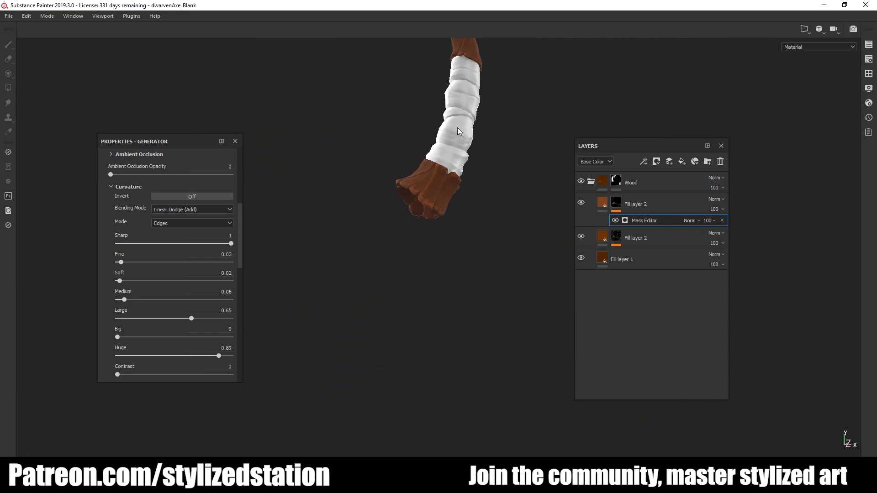
{"action": "middle_click_drag", "start_coordinate": [456, 127], "coordinate": [453, 262], "text": "alt"}
{"action": "middle_click_drag", "start_coordinate": [457, 166], "coordinate": [459, 231], "text": "alt"}
{"action": "scroll", "coordinate": [449, 206], "scroll_direction": "up", "scroll_amount": 4}
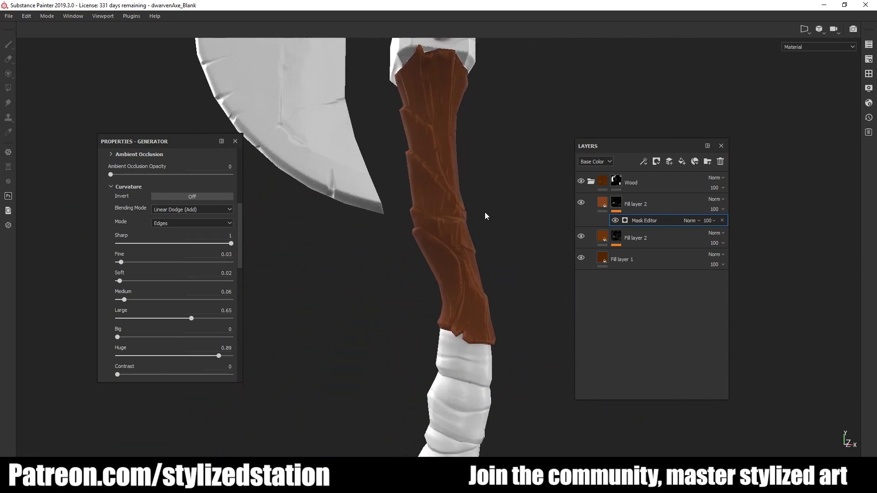
{"action": "scroll", "coordinate": [480, 214], "scroll_direction": "up", "scroll_amount": 5}
{"action": "scroll", "coordinate": [479, 211], "scroll_direction": "down", "scroll_amount": 5}
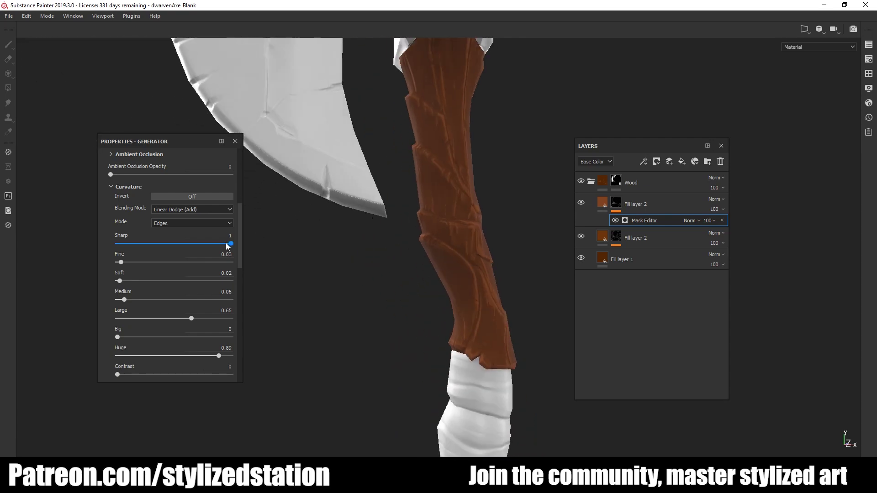
Lower the top mask's curvature Sharp value and raise its Global Balance slightly to refine the edge highlights.
{"action": "left_click_drag", "start_coordinate": [227, 246], "coordinate": [189, 244]}
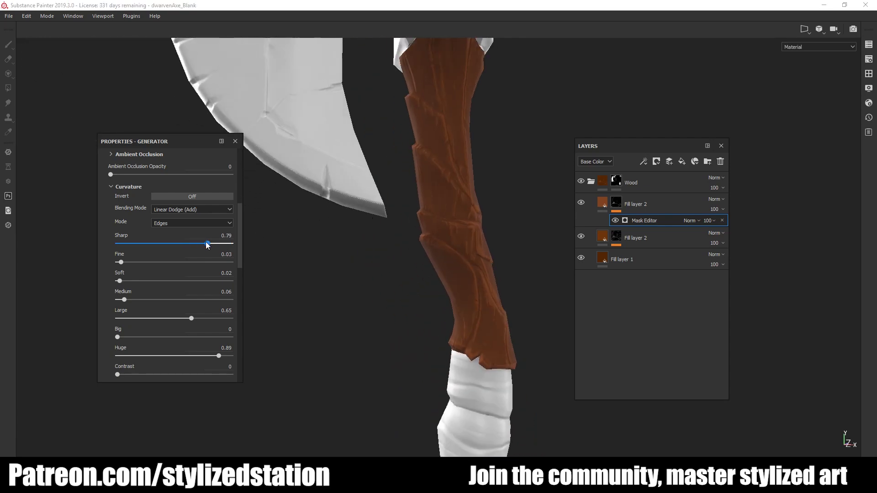
{"action": "scroll", "coordinate": [184, 237], "scroll_direction": "up", "scroll_amount": 6}
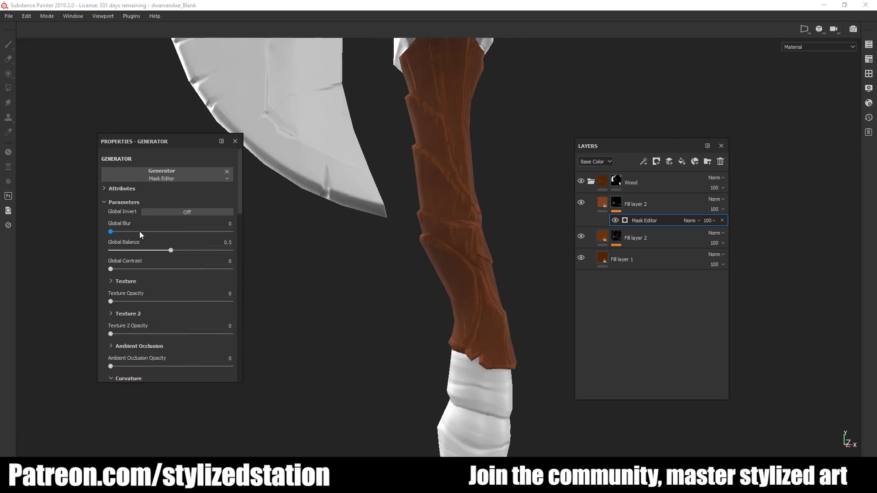
{"action": "mouse_move", "coordinate": [169, 251]}
{"action": "left_mouse_down"}
{"action": "mouse_move", "coordinate": [193, 257]}
{"action": "mouse_move", "coordinate": [138, 250]}
{"action": "mouse_move", "coordinate": [175, 254]}
{"action": "left_mouse_up"}
{"action": "scroll", "coordinate": [406, 256], "scroll_direction": "down", "scroll_amount": 5}
{"action": "scroll", "coordinate": [446, 223], "scroll_direction": "up", "scroll_amount": 8}
{"action": "scroll", "coordinate": [446, 222], "scroll_direction": "down", "scroll_amount": 5}
Add a fill layer above the others with roughness disabled, a black base color and a black mask.
{"action": "left_click", "coordinate": [667, 203]}
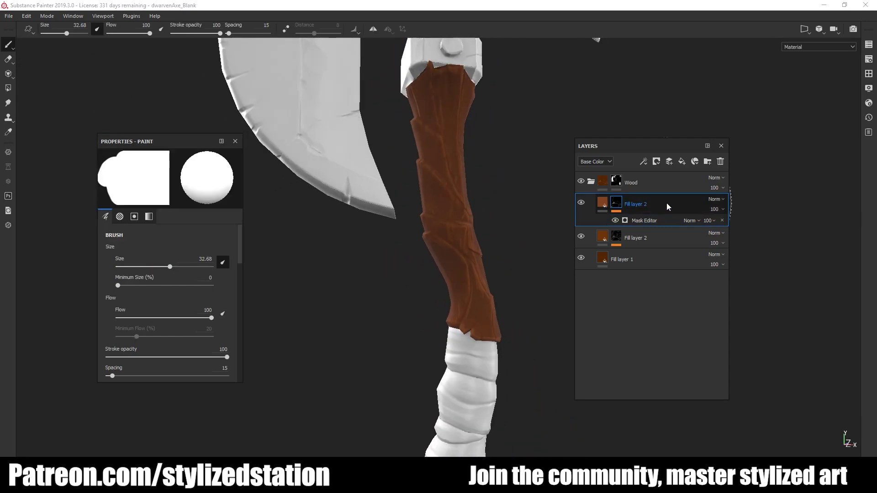
{"action": "left_click", "coordinate": [681, 161]}
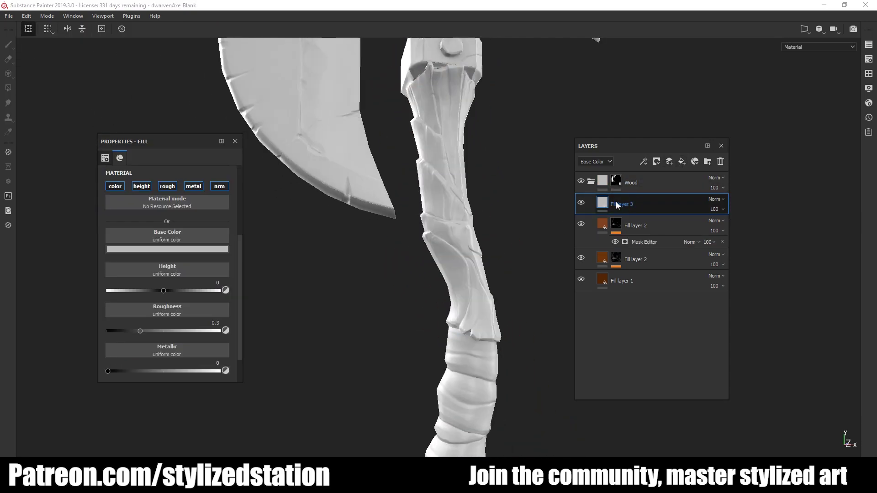
{"action": "left_click", "coordinate": [167, 186]}
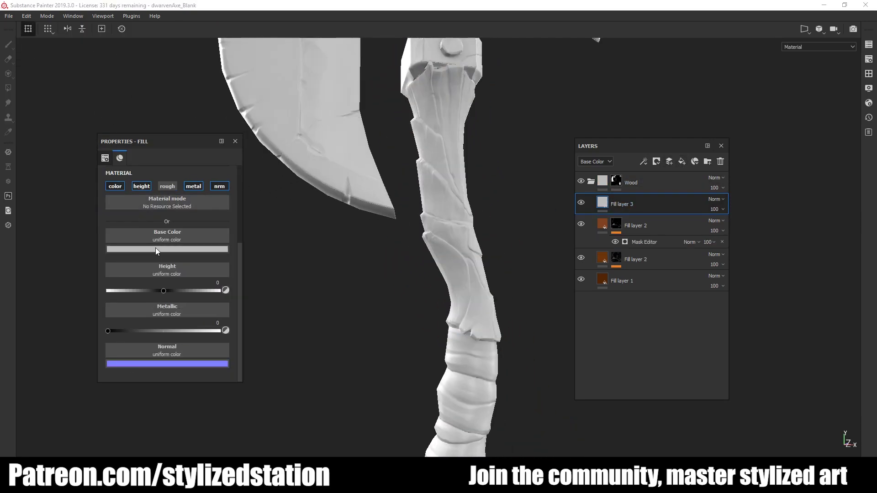
{"action": "left_click", "coordinate": [156, 248]}
{"action": "left_click_drag", "start_coordinate": [166, 290], "coordinate": [169, 402]}
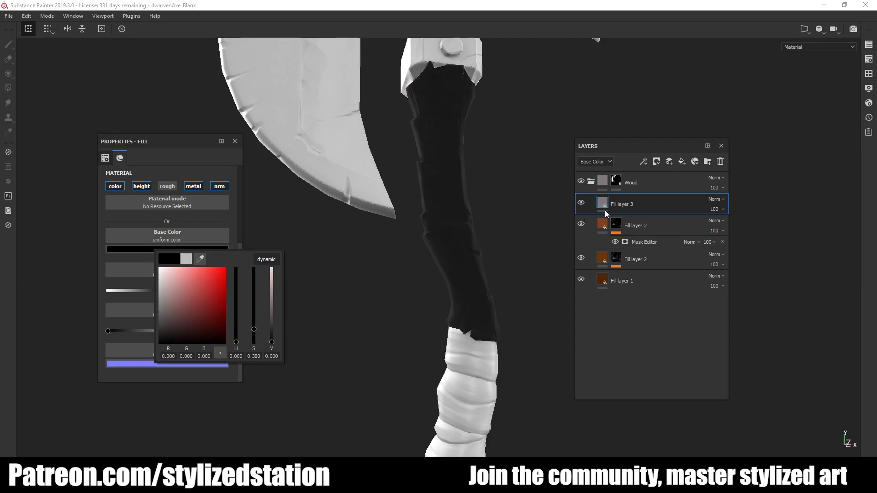
{"action": "right_click", "coordinate": [635, 203]}
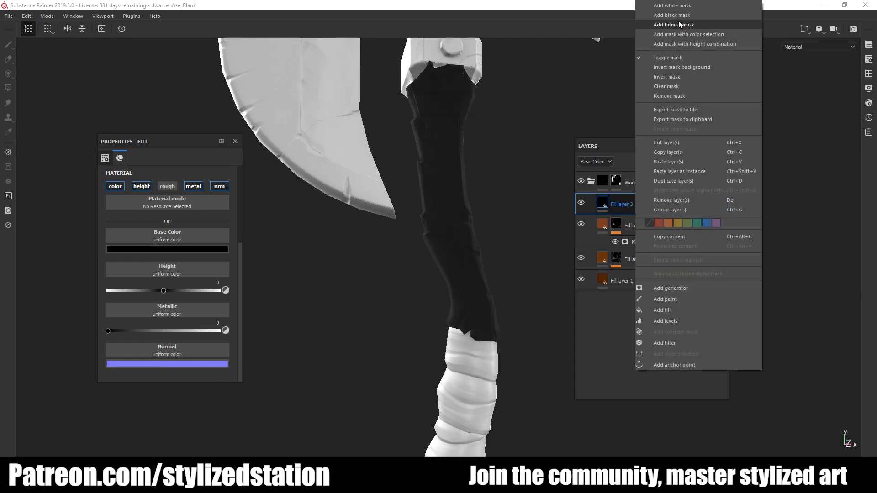
{"action": "left_click", "coordinate": [680, 15]}
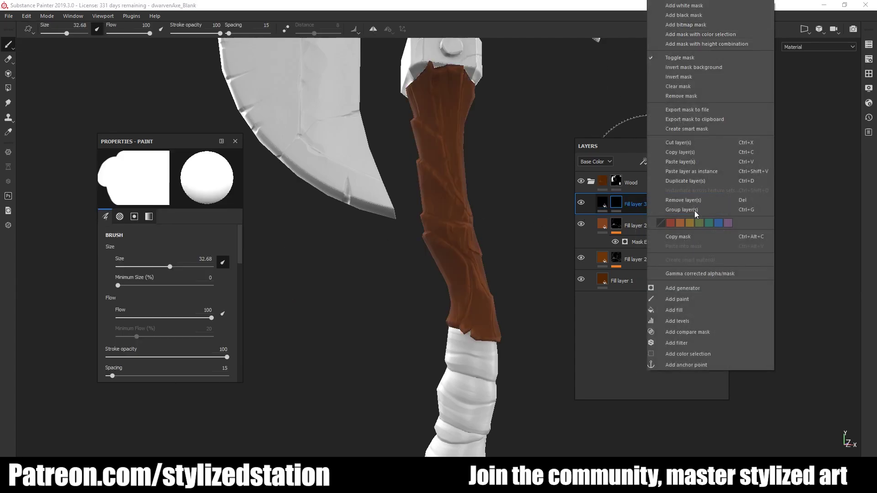
Add a Dirt generator to the black fill layer's mask and set its Dirt Level to 0.58.
{"action": "left_click", "coordinate": [678, 289]}
{"action": "left_click", "coordinate": [130, 168]}
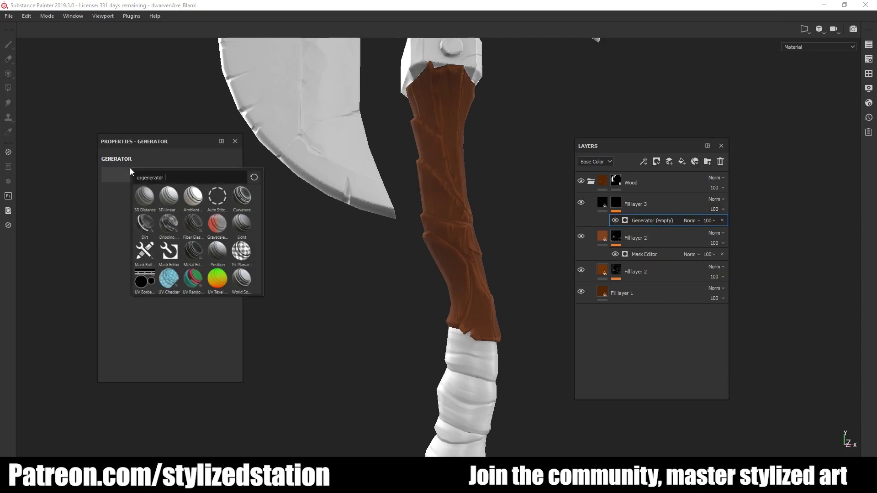
{"action": "left_click", "coordinate": [145, 226]}
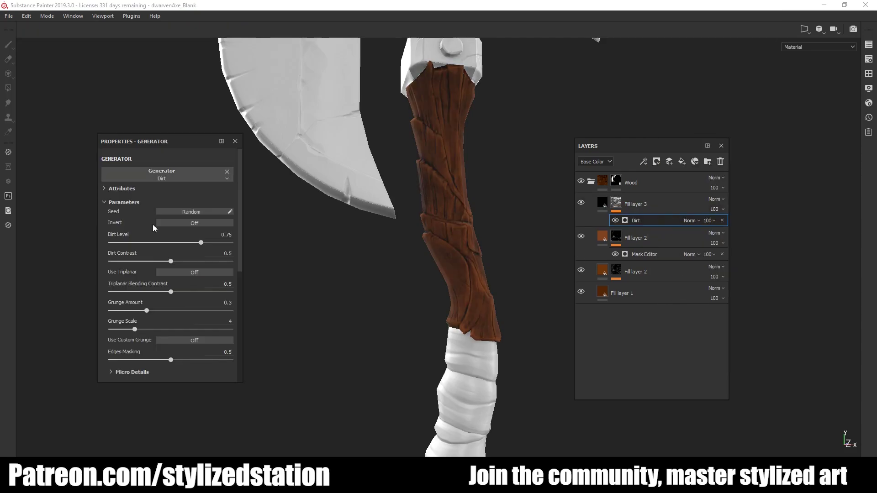
{"action": "mouse_move", "coordinate": [199, 243]}
{"action": "left_mouse_down"}
{"action": "mouse_move", "coordinate": [170, 242]}
{"action": "mouse_move", "coordinate": [180, 242]}
{"action": "left_mouse_up"}
Examine the dirt shading in the shaft's grooves and on the handle's flared end.
{"action": "scroll", "coordinate": [440, 142], "scroll_direction": "up", "scroll_amount": 5}
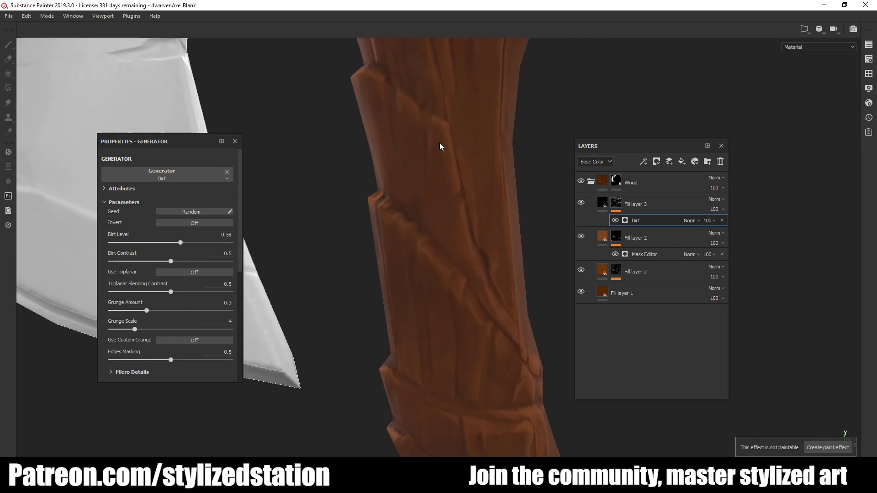
{"action": "mouse_move", "coordinate": [387, 245]}
{"action": "left_mouse_down", "text": "alt"}
{"action": "mouse_move", "coordinate": [493, 223]}
{"action": "mouse_move", "coordinate": [534, 249]}
{"action": "mouse_move", "coordinate": [553, 247]}
{"action": "mouse_move", "coordinate": [399, 255]}
{"action": "left_mouse_up", "text": "alt"}
{"action": "scroll", "coordinate": [432, 267], "scroll_direction": "down", "scroll_amount": 10}
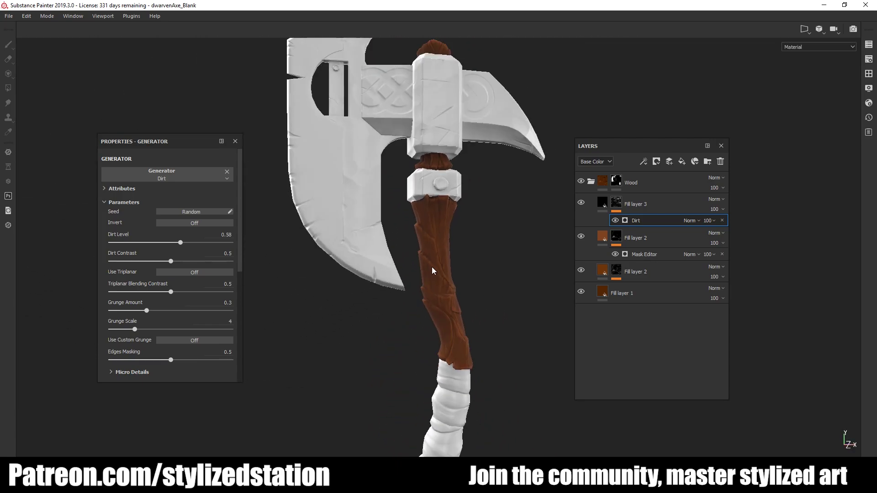
{"action": "middle_click_drag", "start_coordinate": [443, 335], "coordinate": [464, 203], "text": "alt"}
{"action": "scroll", "coordinate": [463, 204], "scroll_direction": "up", "scroll_amount": 10}
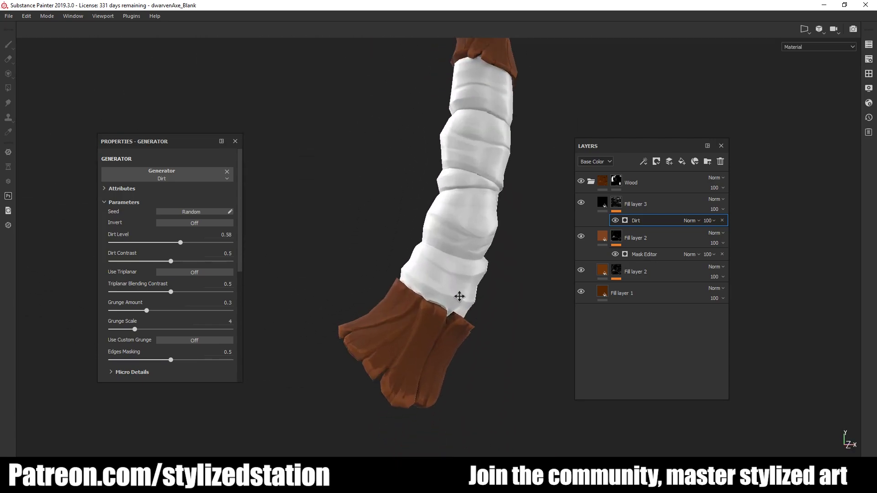
{"action": "left_click_drag", "start_coordinate": [446, 261], "coordinate": [443, 306], "text": "alt"}
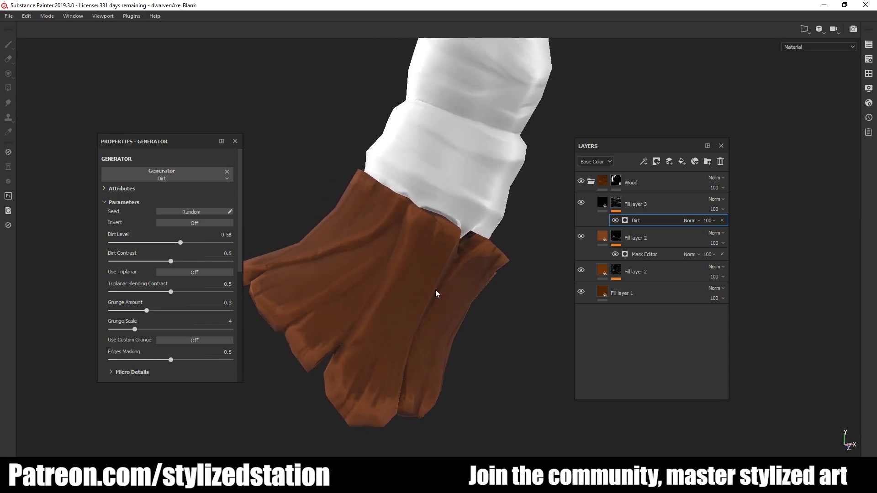
{"action": "scroll", "coordinate": [437, 292], "scroll_direction": "down", "scroll_amount": 8}
{"action": "middle_click_drag", "start_coordinate": [457, 145], "coordinate": [451, 247], "text": "alt"}
{"action": "middle_click_drag", "start_coordinate": [445, 189], "coordinate": [442, 272], "text": "alt"}
Add a fill layer above the dirt layer and rename it AO.
{"action": "left_click", "coordinate": [625, 215]}
{"action": "left_click", "coordinate": [639, 208]}
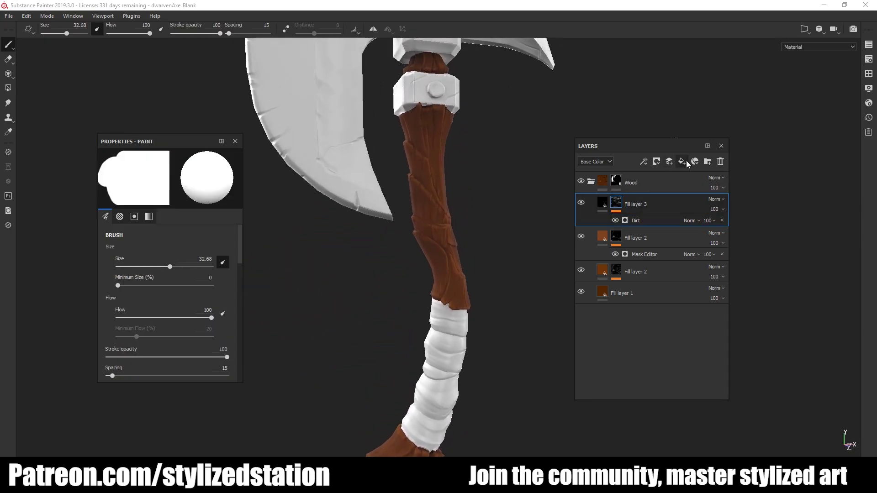
{"action": "left_click", "coordinate": [682, 162]}
{"action": "double_click", "coordinate": [629, 204]}
{"action": "type", "text": "A"}
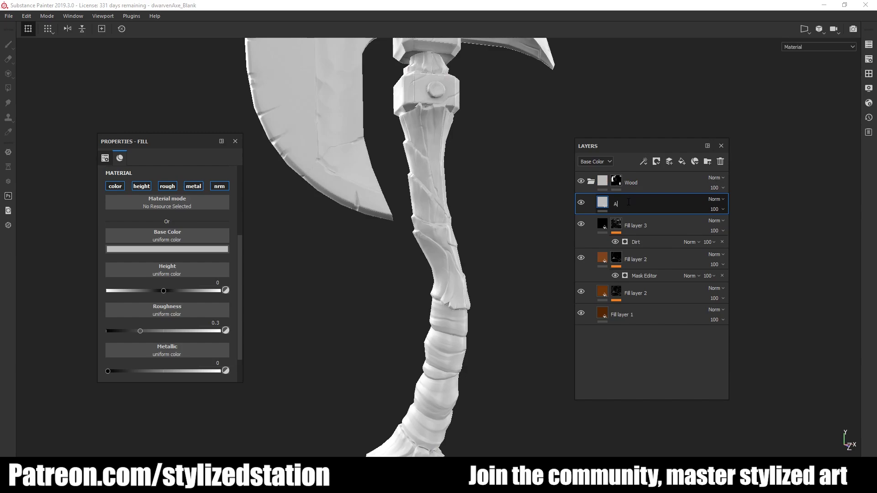
{"action": "type", "text": "O"}
{"action": "key", "text": "Return"}
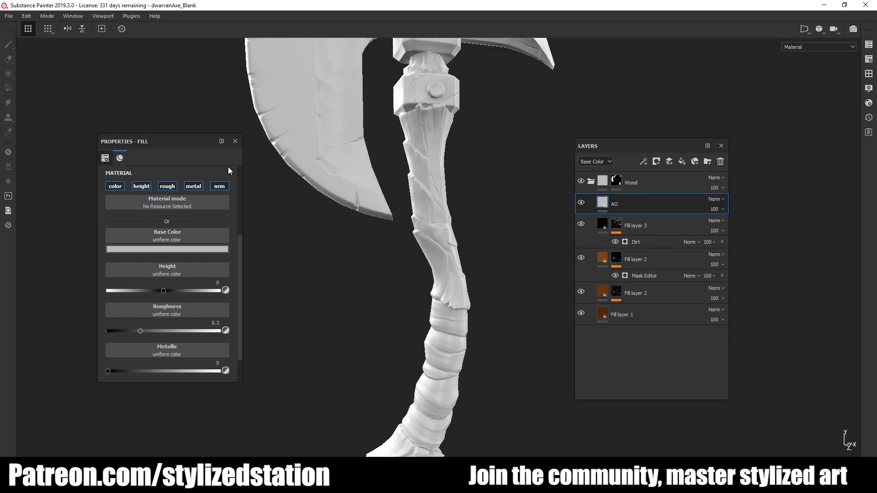
Disable roughness on the AO layer, set its base color to black and add a black mask.
{"action": "left_click", "coordinate": [167, 186]}
{"action": "left_click", "coordinate": [171, 249]}
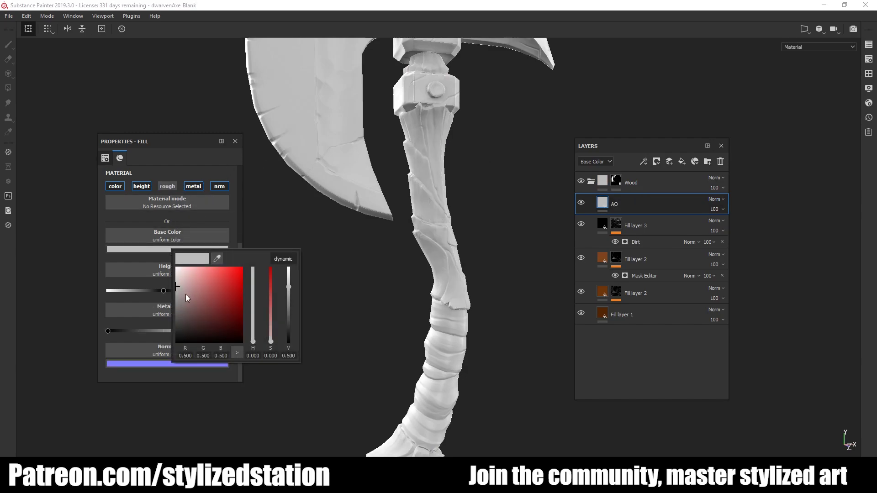
{"action": "left_click_drag", "start_coordinate": [185, 291], "coordinate": [170, 396]}
{"action": "left_click", "coordinate": [645, 213]}
{"action": "right_click", "coordinate": [644, 213]}
{"action": "left_click", "coordinate": [680, 16]}
Add an Ambient Occlusion generator to the AO layer's mask with Global Invert on.
{"action": "right_click", "coordinate": [644, 204]}
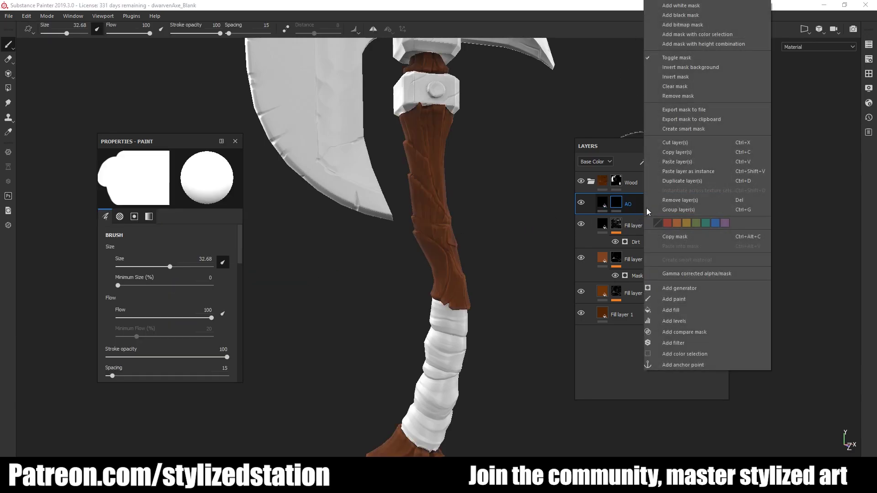
{"action": "left_click", "coordinate": [684, 291]}
{"action": "left_click", "coordinate": [154, 175]}
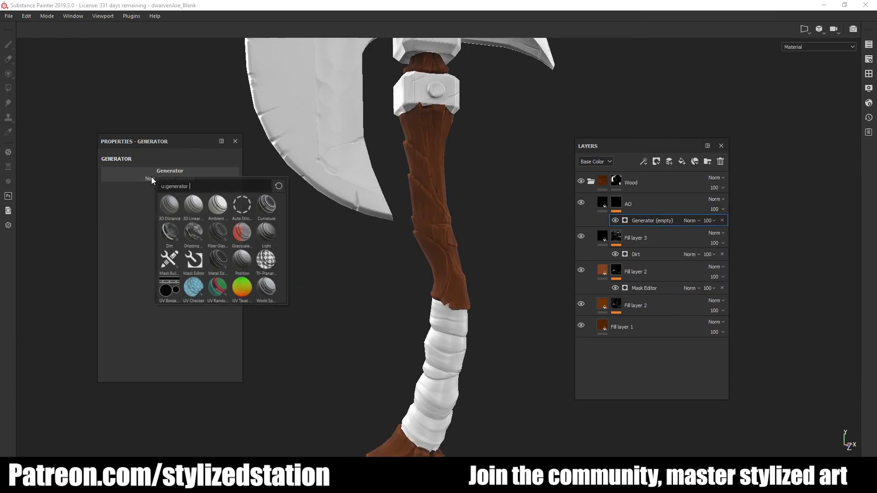
{"action": "left_click", "coordinate": [216, 208]}
{"action": "left_click", "coordinate": [164, 212]}
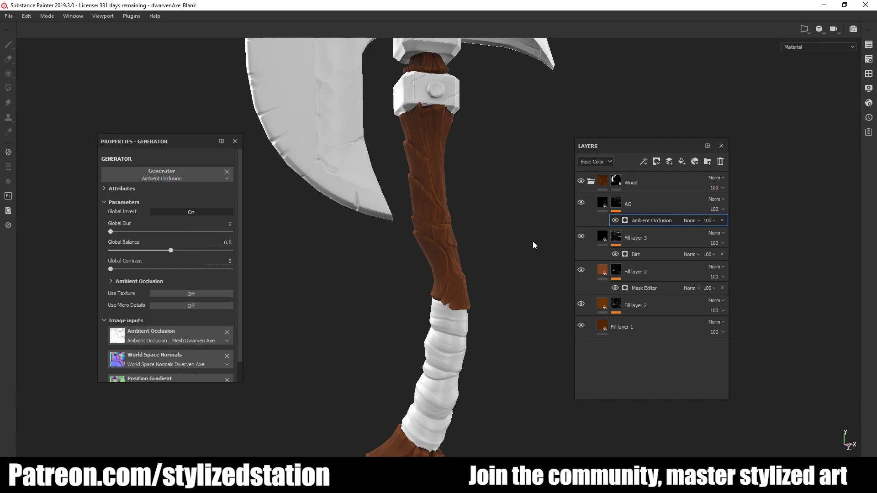
Add a fill layer above the AO layer and apply the Baked Lighting Stylized filter to it.
{"action": "middle_click_drag", "start_coordinate": [516, 307], "coordinate": [539, 192]}
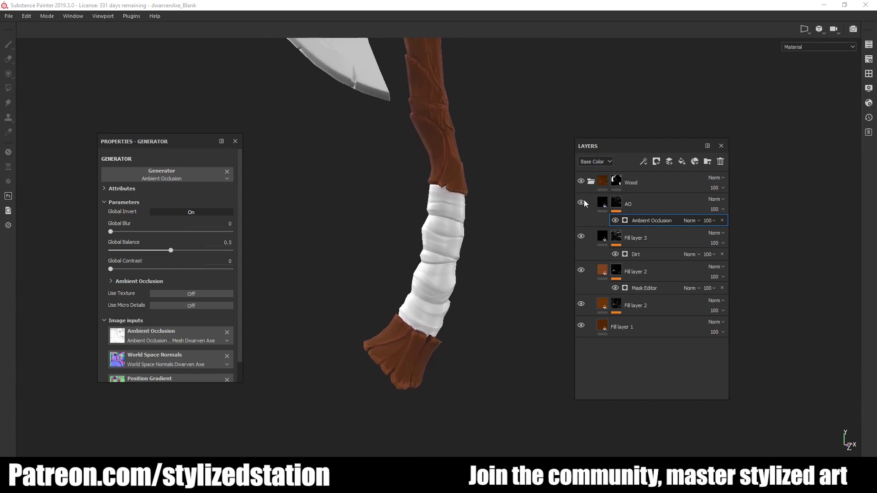
{"action": "middle_click_drag", "start_coordinate": [434, 357], "coordinate": [442, 281], "text": "alt"}
{"action": "scroll", "coordinate": [410, 267], "scroll_direction": "up", "scroll_amount": 6}
{"action": "mouse_move", "coordinate": [413, 306]}
{"action": "left_mouse_down", "text": "alt"}
{"action": "mouse_move", "coordinate": [402, 314]}
{"action": "mouse_move", "coordinate": [343, 304]}
{"action": "mouse_move", "coordinate": [397, 308]}
{"action": "left_mouse_up", "text": "alt"}
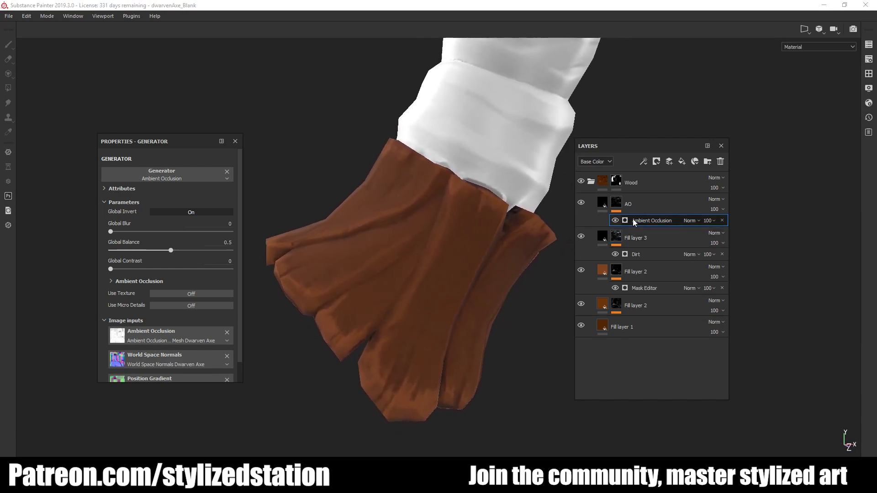
{"action": "left_click", "coordinate": [646, 204]}
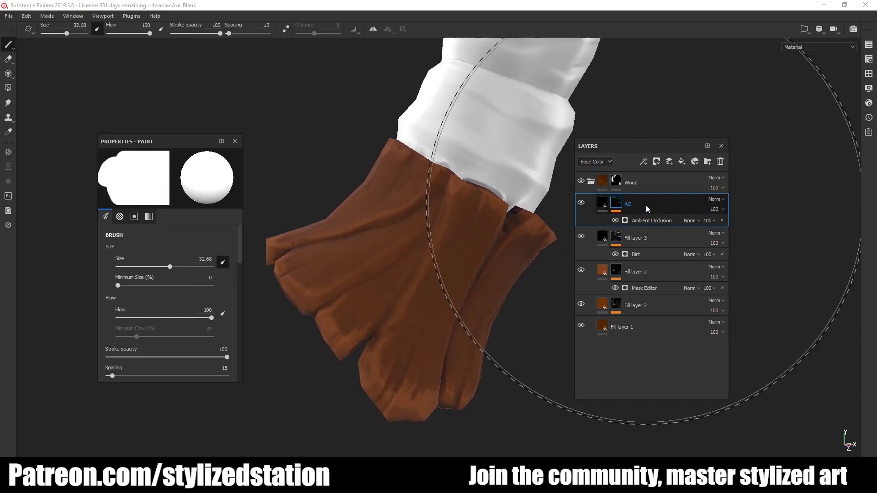
{"action": "left_click", "coordinate": [680, 163]}
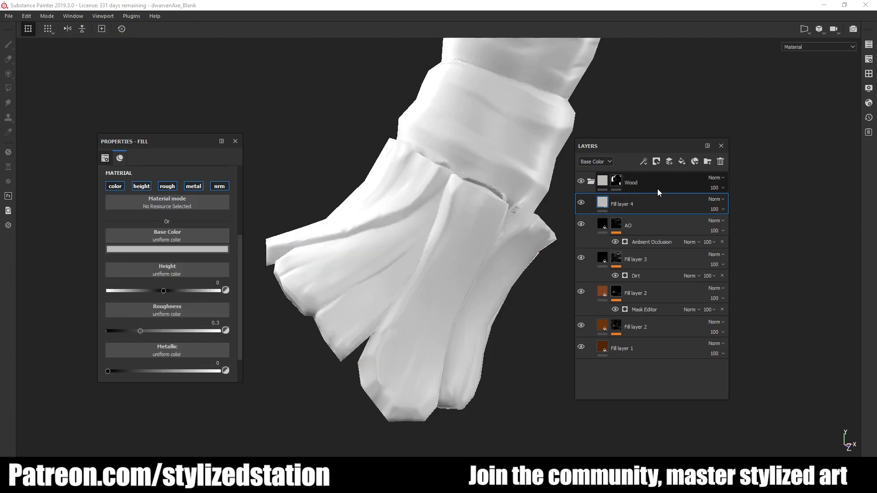
{"action": "right_click", "coordinate": [646, 207]}
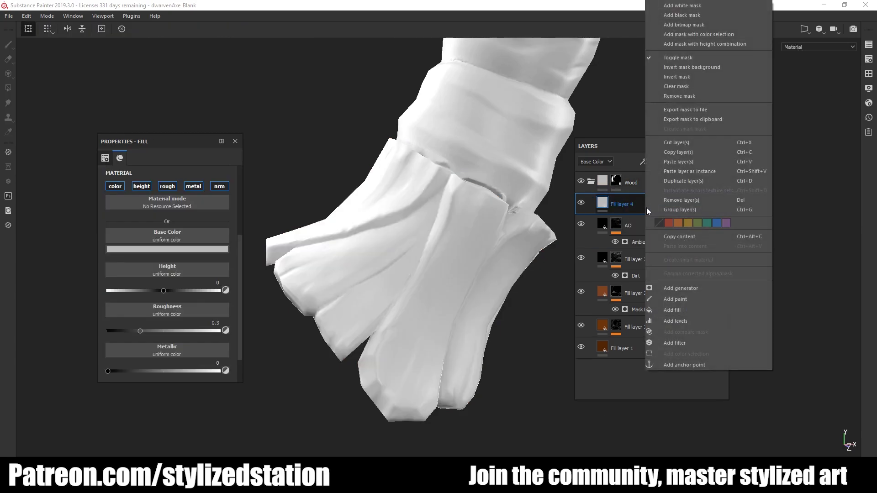
{"action": "left_click", "coordinate": [673, 341]}
{"action": "left_click", "coordinate": [153, 190]}
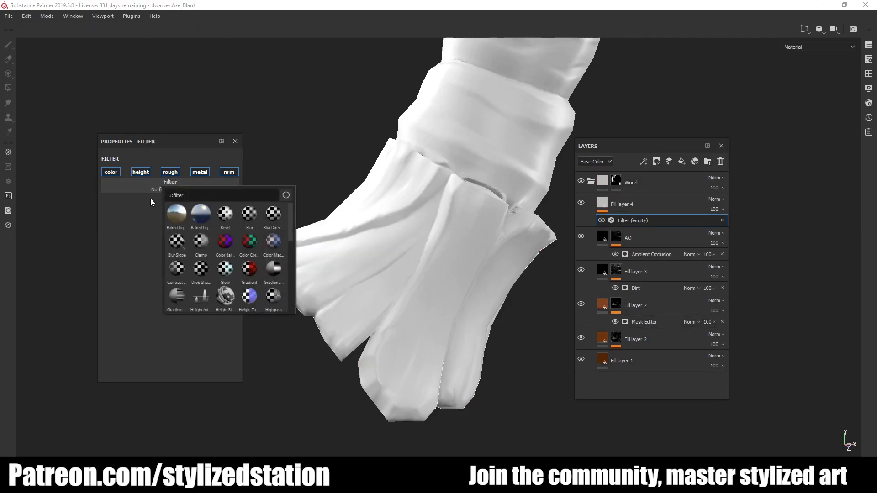
{"action": "left_click", "coordinate": [198, 218]}
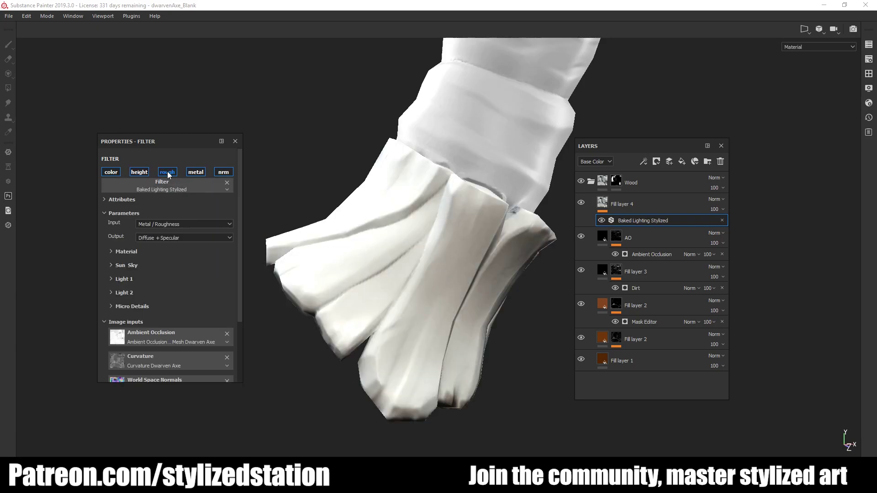
Set the baked lighting layer's blend mode to Soft Light and disable its roughness channel.
{"action": "left_click", "coordinate": [623, 205]}
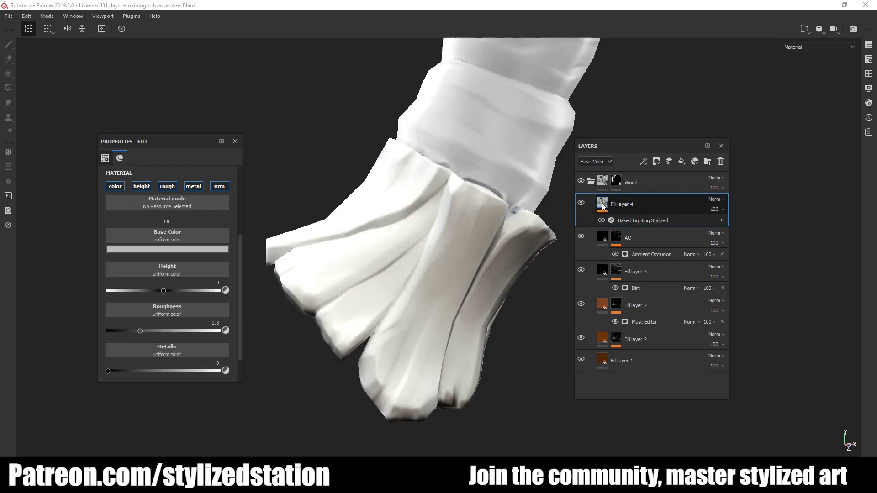
{"action": "left_click", "coordinate": [714, 200]}
{"action": "left_click", "coordinate": [720, 177]}
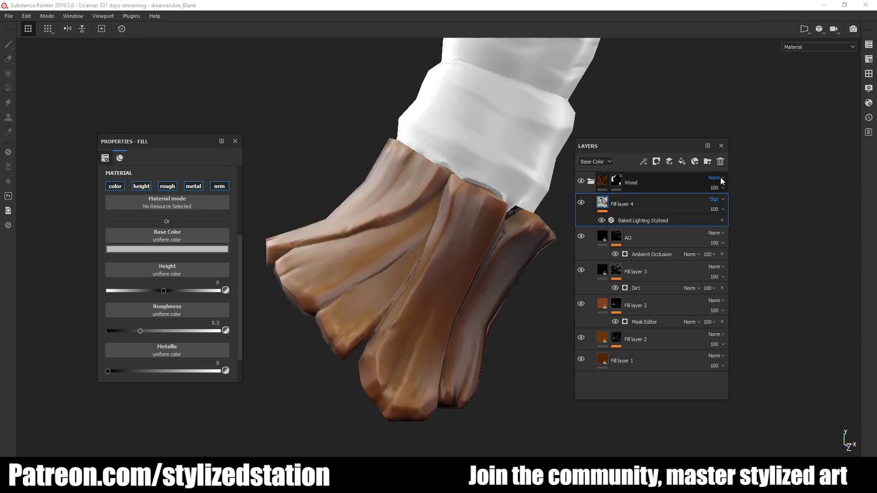
{"action": "left_click", "coordinate": [168, 186]}
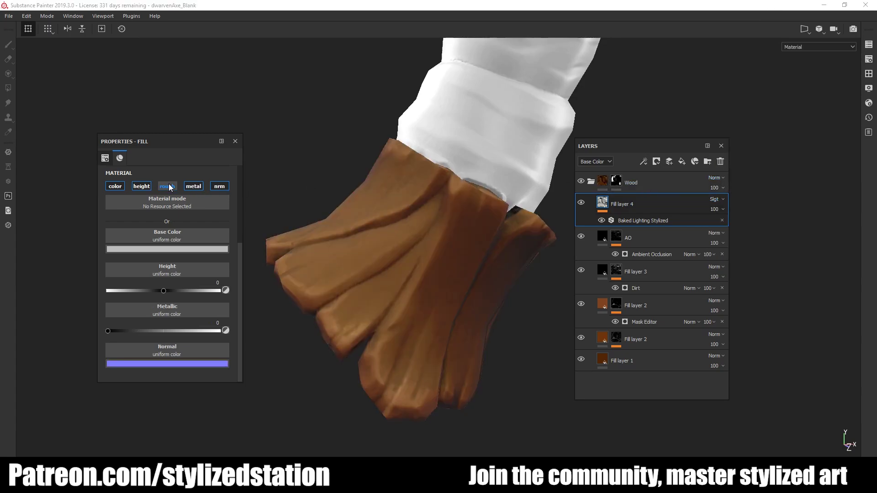
Compare the wood with the baked lighting filter off and on, and open the filter's Sun Sky settings.
{"action": "mouse_move", "coordinate": [399, 244]}
{"action": "left_mouse_down", "text": "alt"}
{"action": "mouse_move", "coordinate": [437, 253]}
{"action": "mouse_move", "coordinate": [579, 210]}
{"action": "left_mouse_up", "text": "alt"}
{"action": "left_click", "coordinate": [601, 220]}
{"action": "left_click", "coordinate": [601, 220]}
{"action": "left_click", "coordinate": [639, 220]}
{"action": "left_click", "coordinate": [111, 265]}
Examine the baked lighting on the wooden shaft up close and from a distance.
{"action": "scroll", "coordinate": [388, 206], "scroll_direction": "up", "scroll_amount": 2}
{"action": "scroll", "coordinate": [388, 205], "scroll_direction": "down", "scroll_amount": 6}
{"action": "scroll", "coordinate": [382, 206], "scroll_direction": "down", "scroll_amount": 3}
{"action": "middle_click_drag", "start_coordinate": [394, 170], "coordinate": [407, 272], "text": "alt"}
{"action": "scroll", "coordinate": [397, 178], "scroll_direction": "up", "scroll_amount": 5}
{"action": "middle_click_drag", "start_coordinate": [396, 177], "coordinate": [394, 311], "text": "alt"}
{"action": "middle_click_drag", "start_coordinate": [369, 220], "coordinate": [371, 242], "text": "alt"}
{"action": "scroll", "coordinate": [359, 221], "scroll_direction": "up", "scroll_amount": 2}
{"action": "mouse_move", "coordinate": [370, 242]}
{"action": "left_mouse_down", "text": "alt"}
{"action": "mouse_move", "coordinate": [276, 229]}
{"action": "mouse_move", "coordinate": [345, 237]}
{"action": "mouse_move", "coordinate": [355, 224]}
{"action": "mouse_move", "coordinate": [360, 239]}
{"action": "left_mouse_up", "text": "alt"}
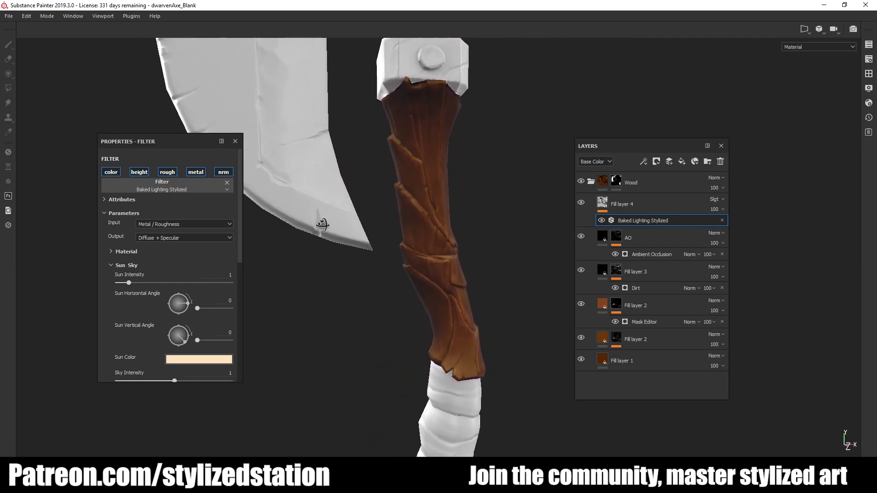
{"action": "scroll", "coordinate": [361, 239], "scroll_direction": "down", "scroll_amount": 3}
{"action": "scroll", "coordinate": [362, 239], "scroll_direction": "down", "scroll_amount": 3}
{"action": "mouse_move", "coordinate": [364, 270]}
{"action": "left_mouse_down", "text": "alt"}
{"action": "mouse_move", "coordinate": [399, 242]}
{"action": "mouse_move", "coordinate": [412, 268]}
{"action": "mouse_move", "coordinate": [364, 268]}
{"action": "left_mouse_up", "text": "alt"}
{"action": "scroll", "coordinate": [412, 265], "scroll_direction": "up", "scroll_amount": 3}
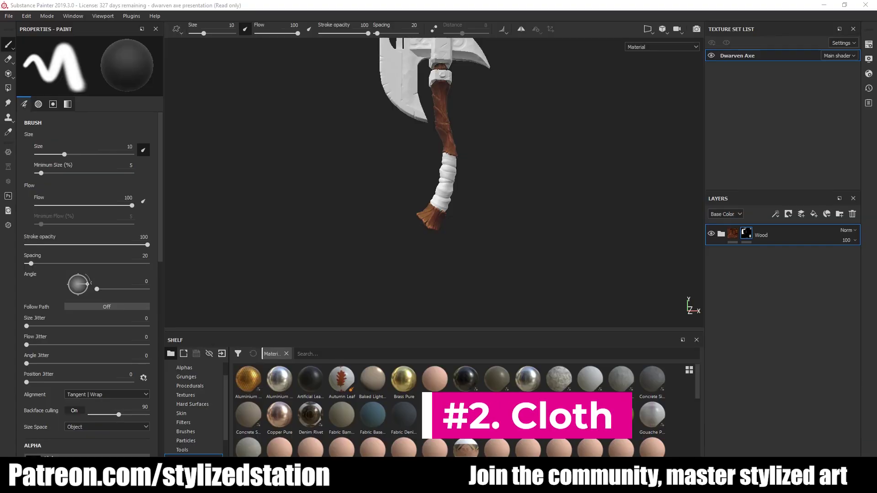
Create a layer folder above the Wood folder and rename it Cloth.
{"action": "left_click", "coordinate": [839, 215]}
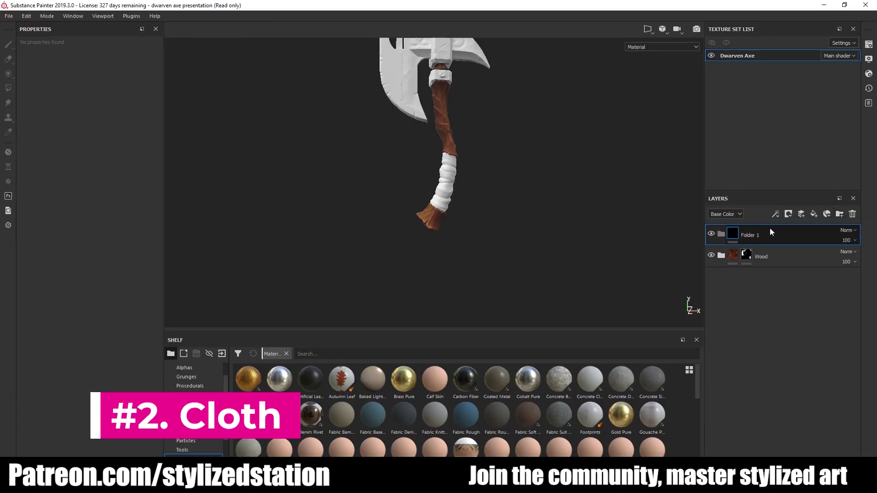
{"action": "double_click", "coordinate": [750, 235]}
{"action": "type", "text": "cloth"}
{"action": "key", "text": "Return"}
Add a fill layer named Base inside the Cloth folder and move the folder below Wood.
{"action": "left_click", "coordinate": [820, 214]}
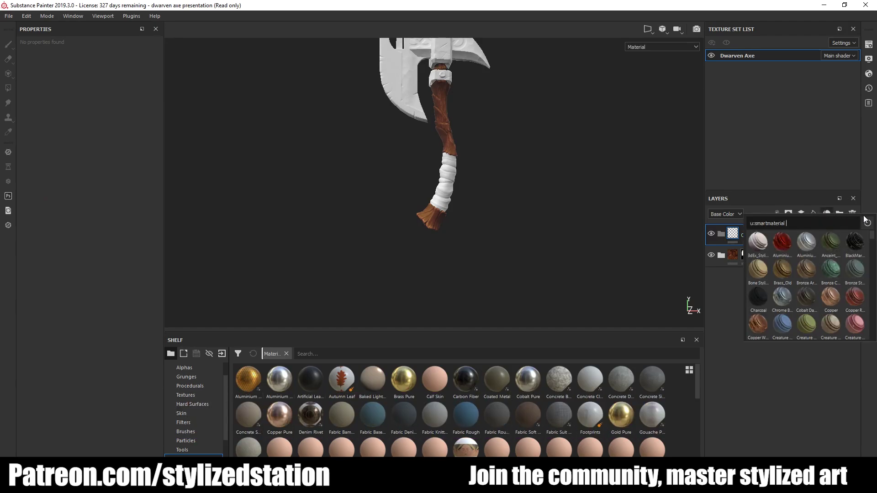
{"action": "left_click", "coordinate": [814, 214]}
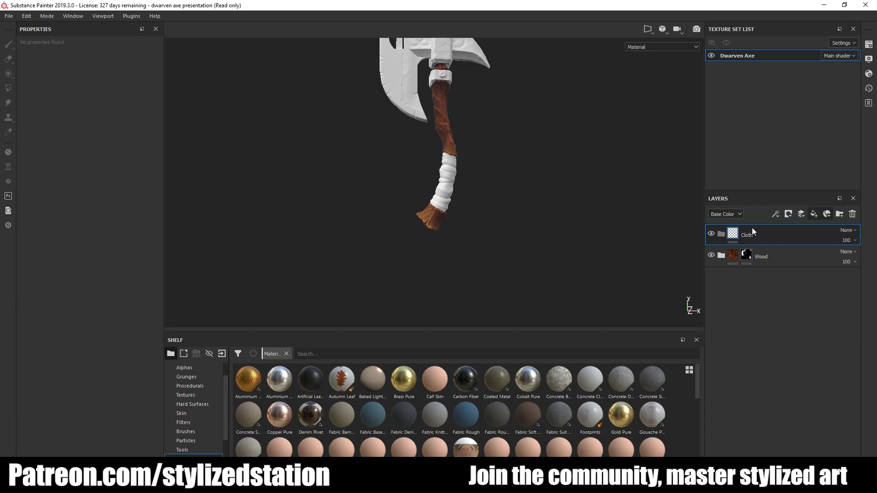
{"action": "left_click_drag", "start_coordinate": [767, 237], "coordinate": [753, 256]}
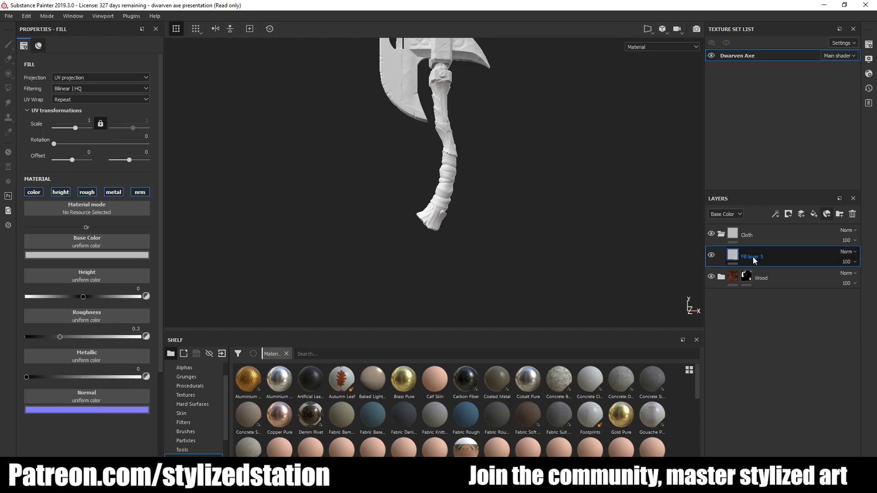
{"action": "type", "text": "Base"}
{"action": "key", "text": "Return"}
{"action": "left_click_drag", "start_coordinate": [769, 242], "coordinate": [763, 323]}
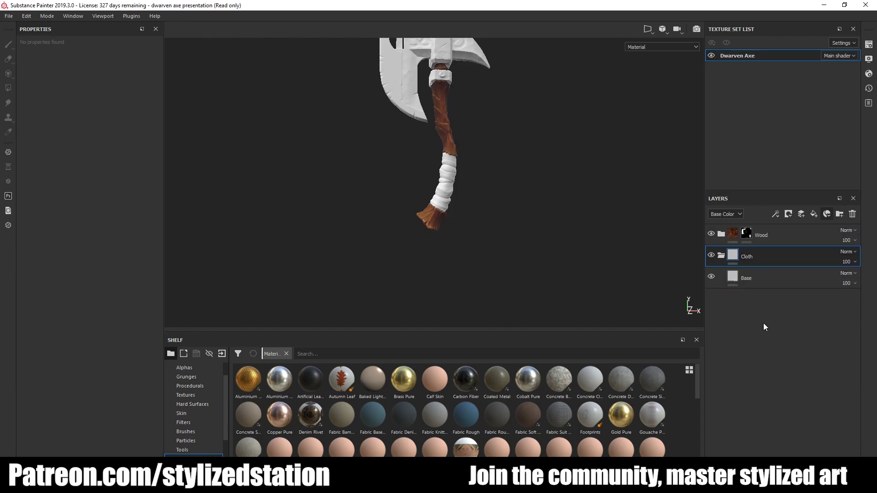
Raise the Base layer's roughness and set its base color to red with saturation about 0.97 and value 0.432.
{"action": "left_click", "coordinate": [735, 277]}
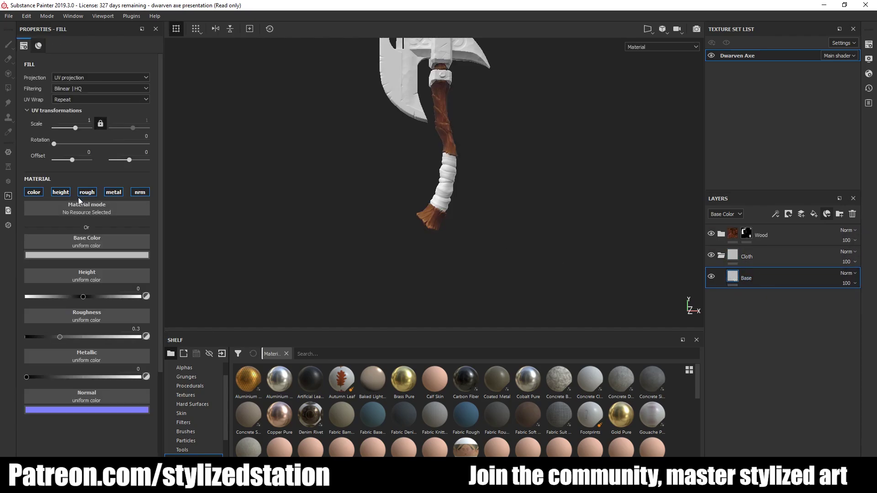
{"action": "left_click_drag", "start_coordinate": [68, 336], "coordinate": [126, 341]}
{"action": "left_click", "coordinate": [78, 254]}
{"action": "left_click", "coordinate": [131, 295]}
{"action": "left_click_drag", "start_coordinate": [133, 295], "coordinate": [168, 297]}
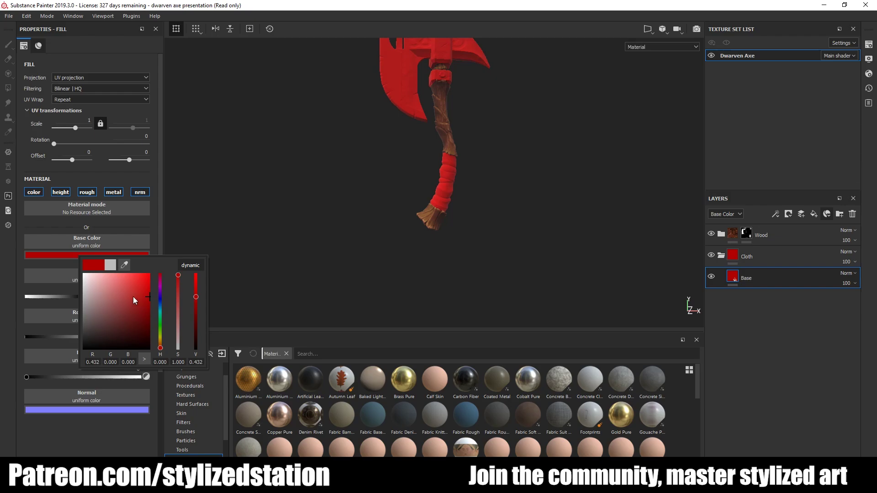
{"action": "left_click_drag", "start_coordinate": [177, 284], "coordinate": [182, 286]}
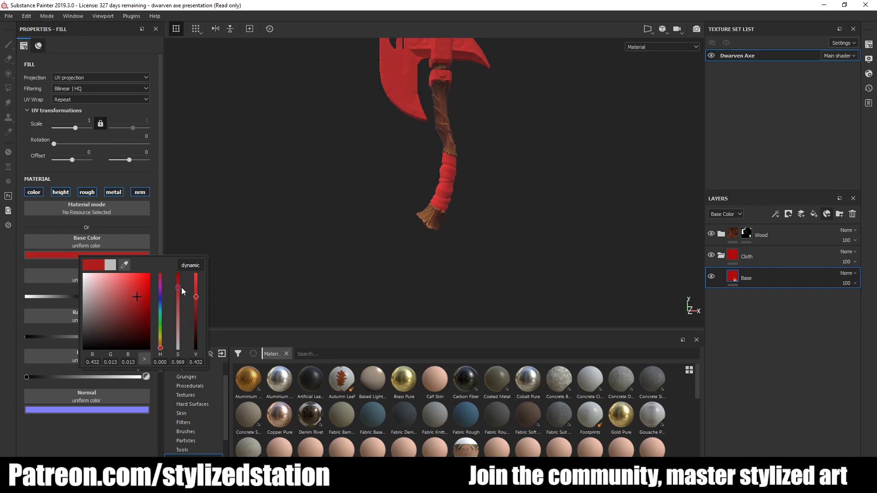
{"action": "left_click", "coordinate": [790, 348]}
Add a fill layer named Curvature Heavy inside the Cloth folder, directly above the Base layer.
{"action": "left_click", "coordinate": [766, 254]}
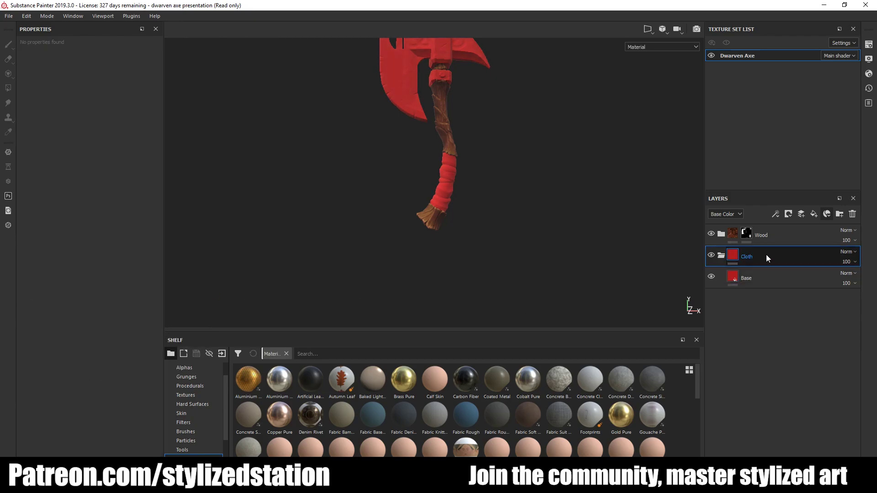
{"action": "left_click", "coordinate": [814, 215]}
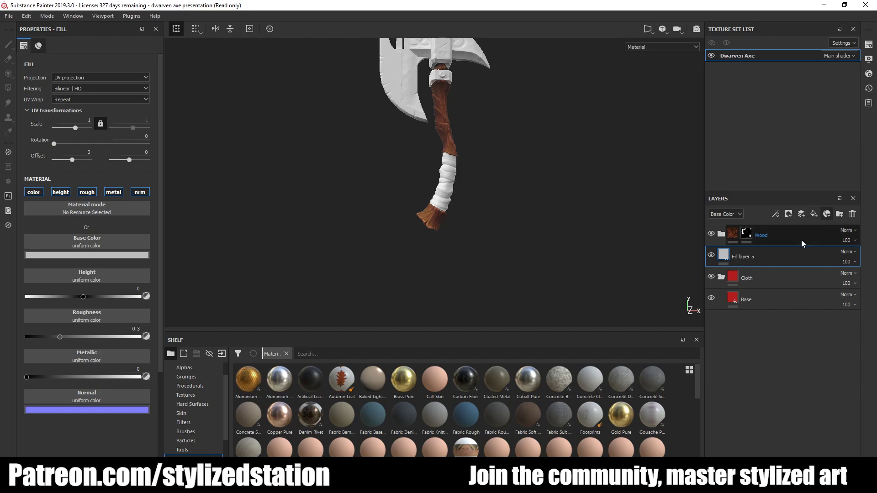
{"action": "left_click_drag", "start_coordinate": [770, 255], "coordinate": [774, 286]}
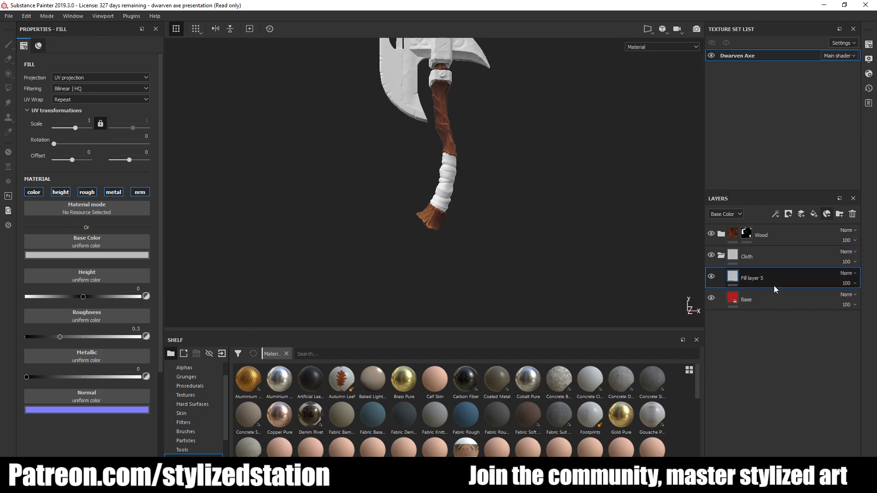
{"action": "type", "text": "Curvature Heavy"}
{"action": "key", "text": "Return"}
Give the Curvature Heavy layer a black mask driven by a Mask Editor generator.
{"action": "right_click", "coordinate": [789, 276]}
{"action": "left_click", "coordinate": [783, 16]}
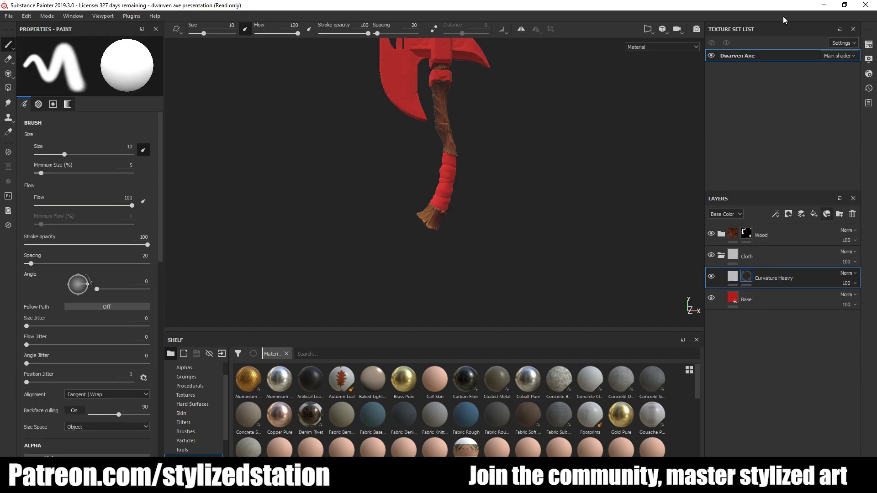
{"action": "right_click", "coordinate": [800, 276]}
{"action": "left_click", "coordinate": [799, 288]}
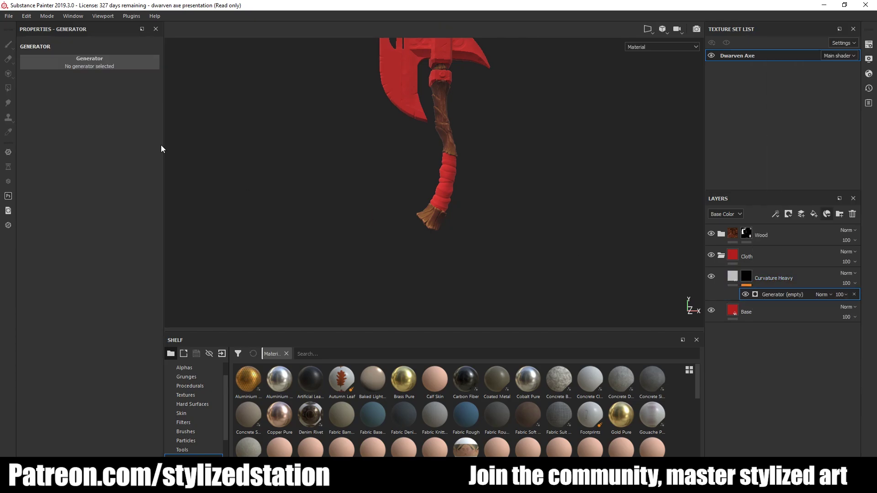
{"action": "left_click", "coordinate": [88, 60]}
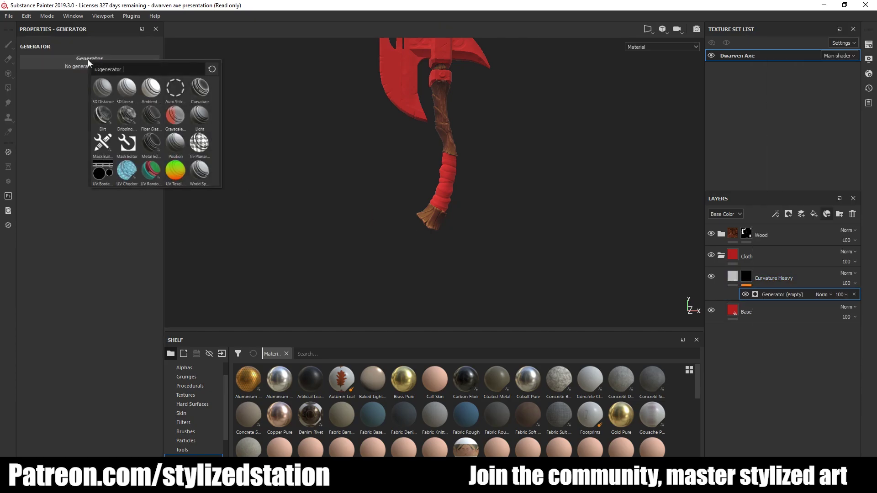
{"action": "left_click", "coordinate": [126, 147]}
Restrict the Curvature Heavy fill to the color channel by disabling height, rough, metal and nrm.
{"action": "scroll", "coordinate": [452, 198], "scroll_direction": "down", "scroll_amount": 2}
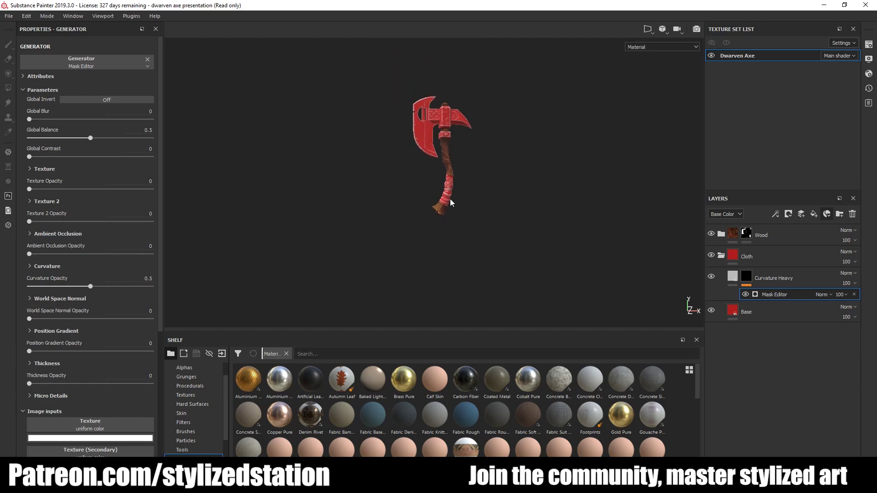
{"action": "scroll", "coordinate": [450, 199], "scroll_direction": "up", "scroll_amount": 6}
{"action": "left_click_drag", "start_coordinate": [470, 188], "coordinate": [498, 228], "text": "alt"}
{"action": "left_click", "coordinate": [731, 277]}
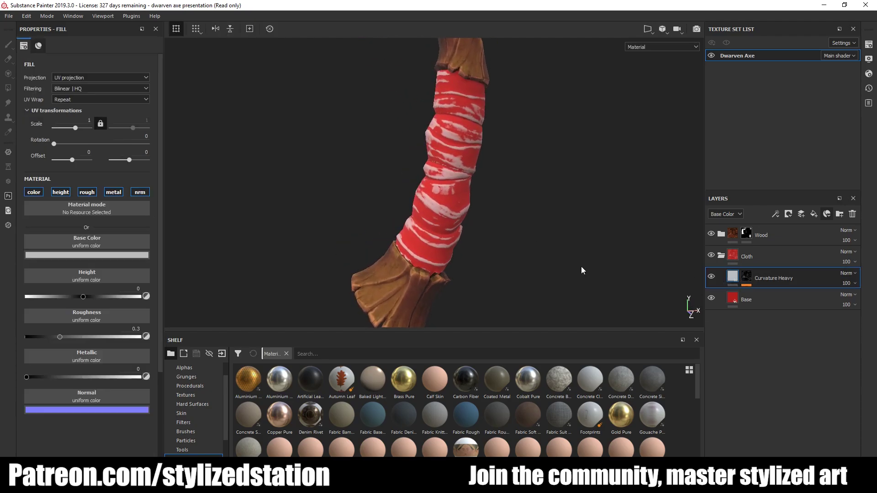
{"action": "left_click", "coordinate": [61, 192]}
{"action": "left_click", "coordinate": [87, 192]}
{"action": "left_click", "coordinate": [114, 192]}
{"action": "left_click", "coordinate": [140, 191]}
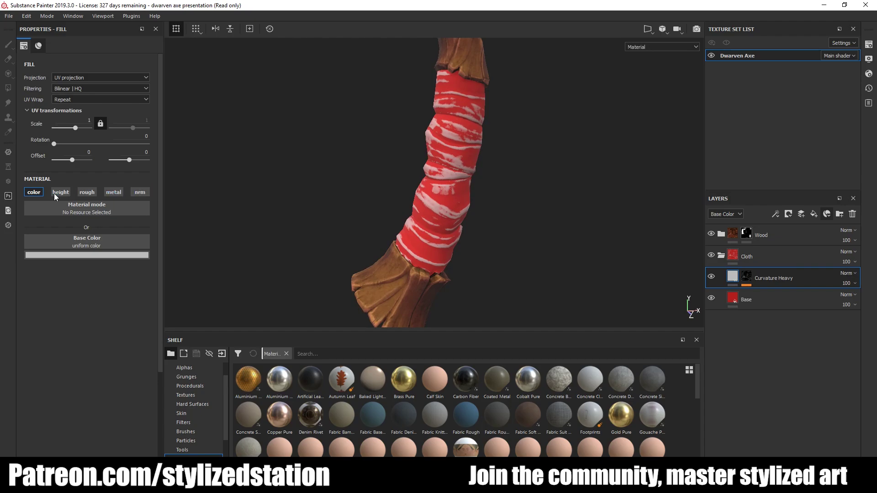
Sample the Base layer's red for Curvature Heavy and lighten it to saturation 0.890 and value 0.520.
{"action": "left_click", "coordinate": [83, 255]}
{"action": "mouse_move", "coordinate": [128, 266]}
{"action": "left_mouse_down"}
{"action": "mouse_move", "coordinate": [706, 284]}
{"action": "mouse_move", "coordinate": [734, 297]}
{"action": "left_mouse_up"}
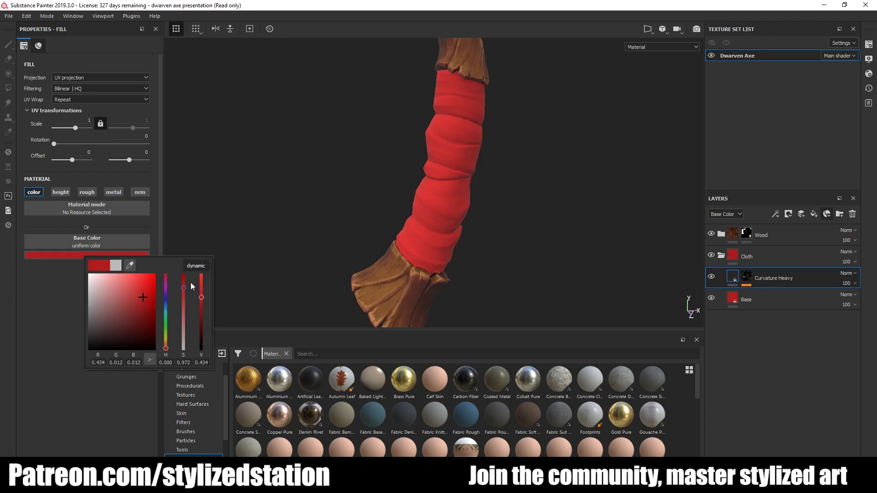
{"action": "mouse_move", "coordinate": [187, 290]}
{"action": "left_mouse_down"}
{"action": "mouse_move", "coordinate": [185, 301]}
{"action": "mouse_move", "coordinate": [202, 292]}
{"action": "left_mouse_up"}
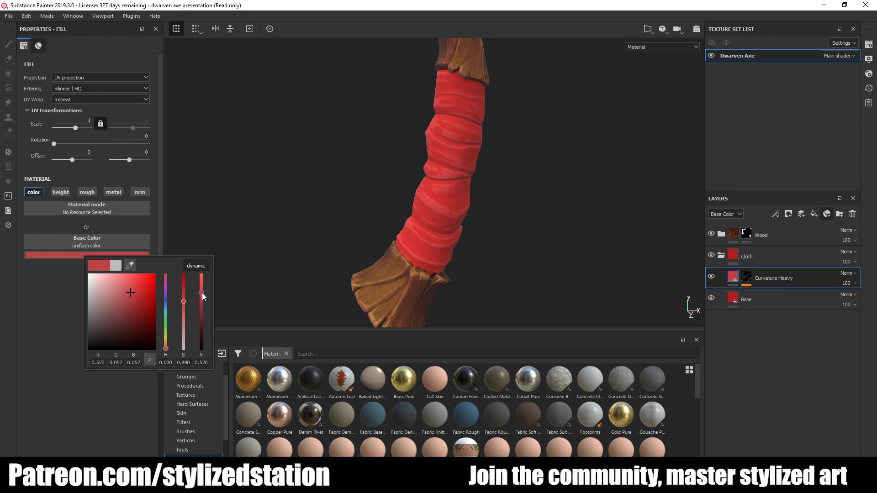
{"action": "left_click", "coordinate": [776, 347]}
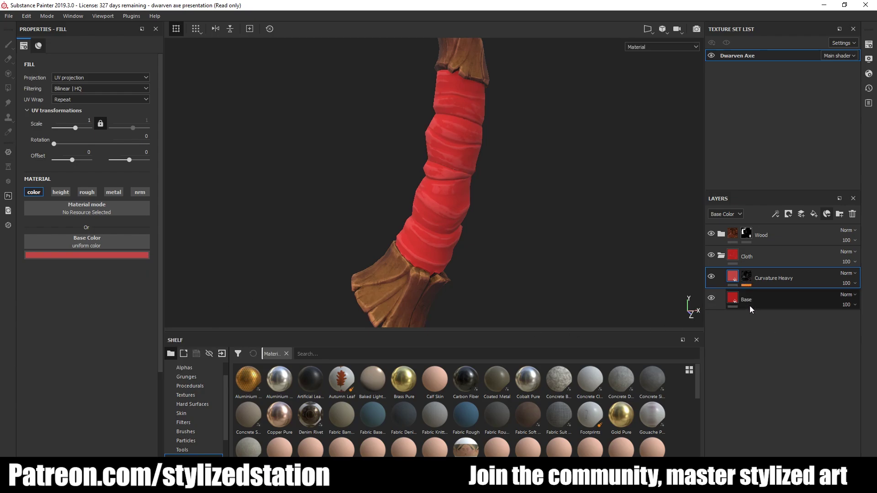
In Curvature Heavy's Mask Editor curvature settings, set Large 0.62, Big 0.86, Huge 0.61 and Sharp 0.25, and lower Fine.
{"action": "left_click", "coordinate": [750, 277]}
{"action": "left_click", "coordinate": [779, 294]}
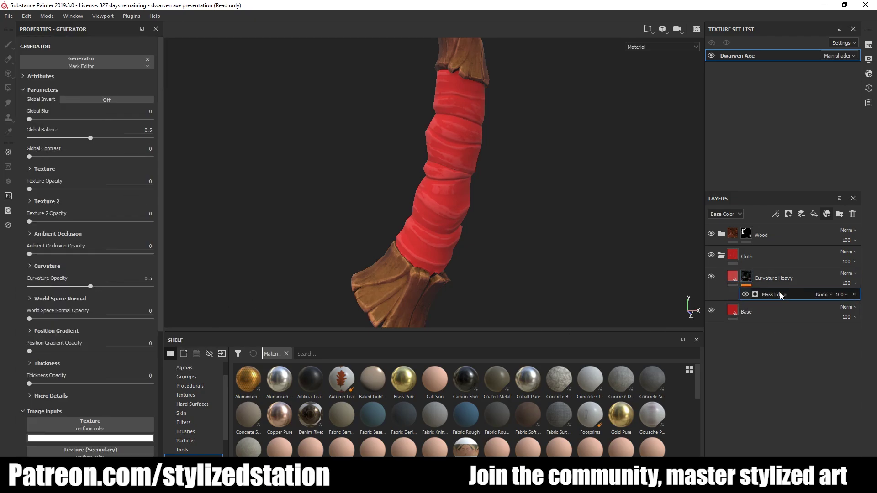
{"action": "left_click", "coordinate": [29, 266]}
{"action": "scroll", "coordinate": [127, 278], "scroll_direction": "down", "scroll_amount": 3}
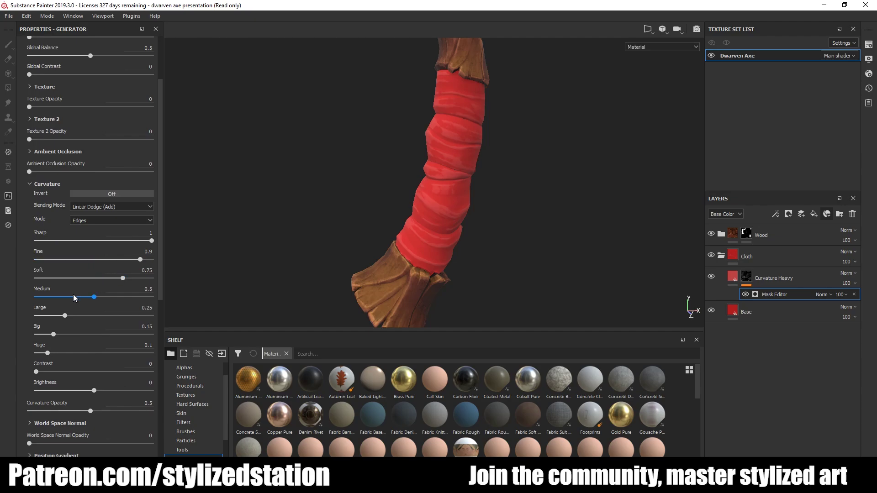
{"action": "left_click_drag", "start_coordinate": [67, 313], "coordinate": [108, 319]}
{"action": "left_click_drag", "start_coordinate": [53, 334], "coordinate": [135, 335]}
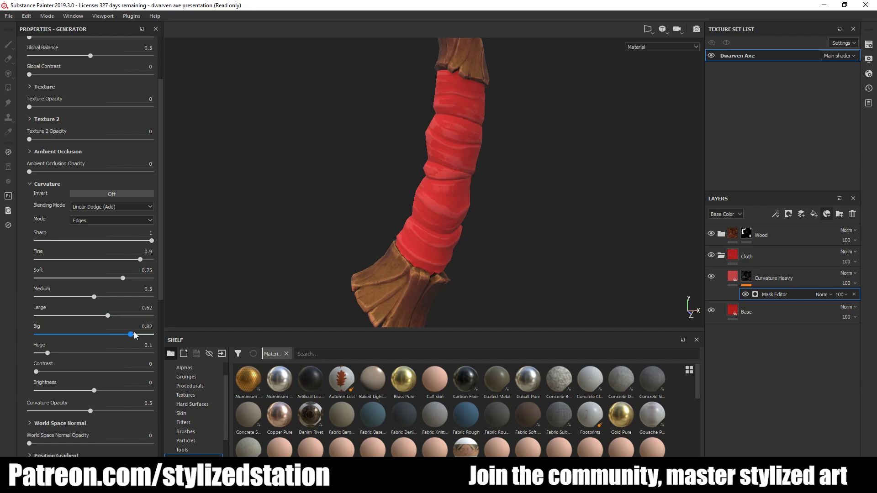
{"action": "left_click_drag", "start_coordinate": [86, 352], "coordinate": [106, 353]}
{"action": "left_click_drag", "start_coordinate": [95, 241], "coordinate": [65, 243]}
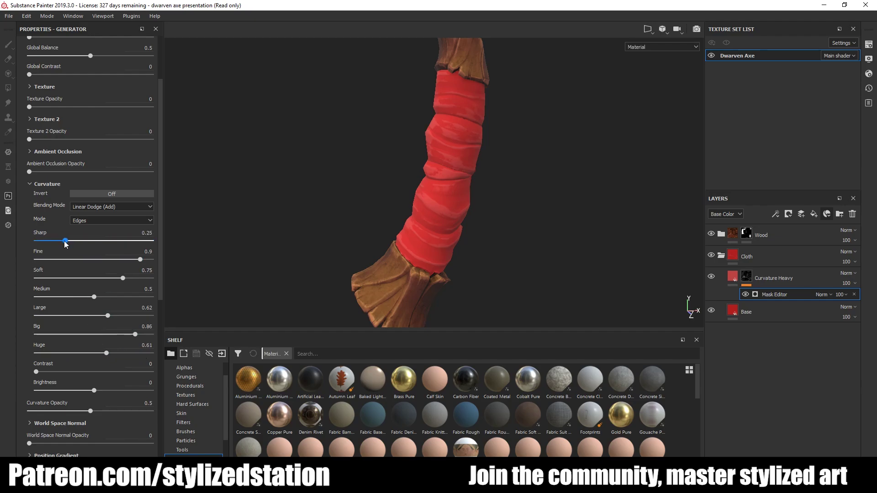
{"action": "left_click", "coordinate": [73, 259]}
Duplicate the Curvature Heavy layer and rename the copy Curvature Light.
{"action": "left_click", "coordinate": [800, 274]}
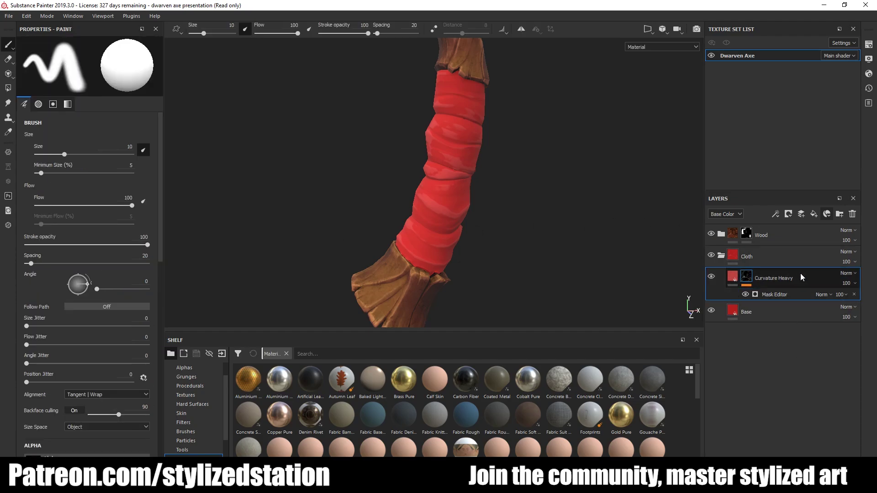
{"action": "key", "text": "ctrl+d"}
{"action": "double_click", "coordinate": [782, 278]}
{"action": "key", "text": "Return"}
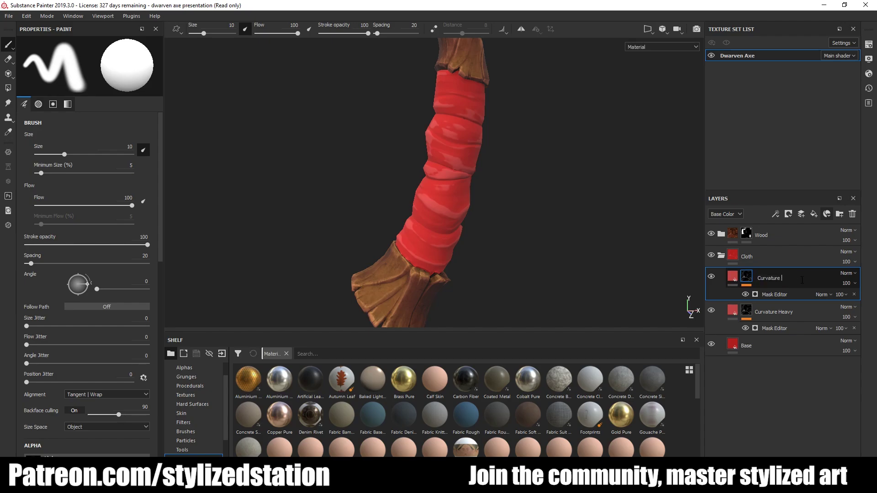
{"action": "type", "text": "ight"}
{"action": "key", "text": "Return"}
Lighten Curvature Light's base color to saturation 0.866 and value 0.682.
{"action": "left_click", "coordinate": [772, 294]}
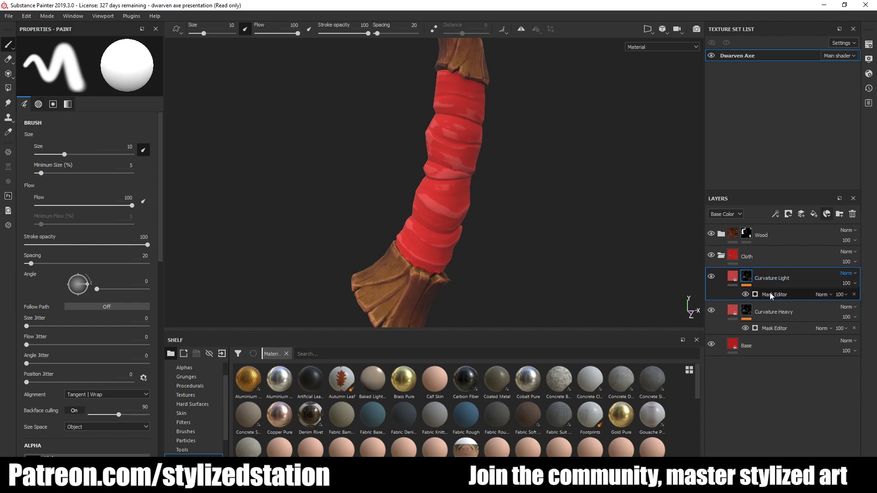
{"action": "left_click", "coordinate": [732, 276]}
{"action": "left_click", "coordinate": [89, 254]}
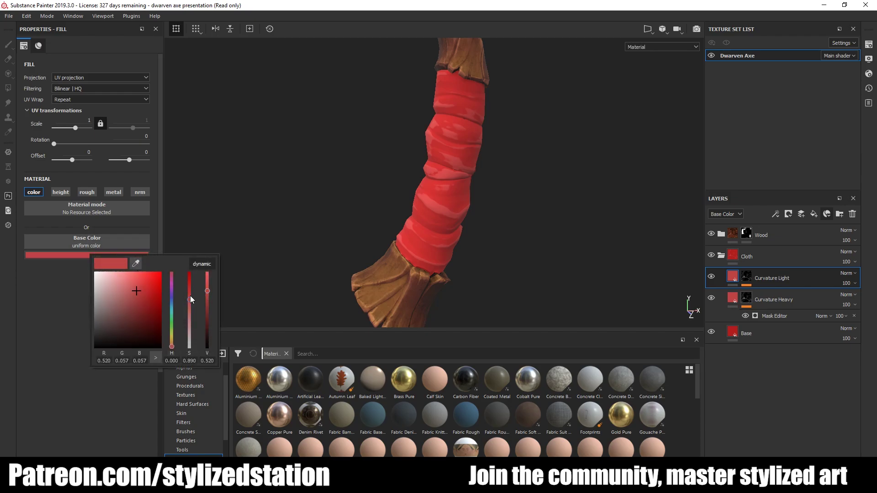
{"action": "left_click_drag", "start_coordinate": [207, 288], "coordinate": [190, 302]}
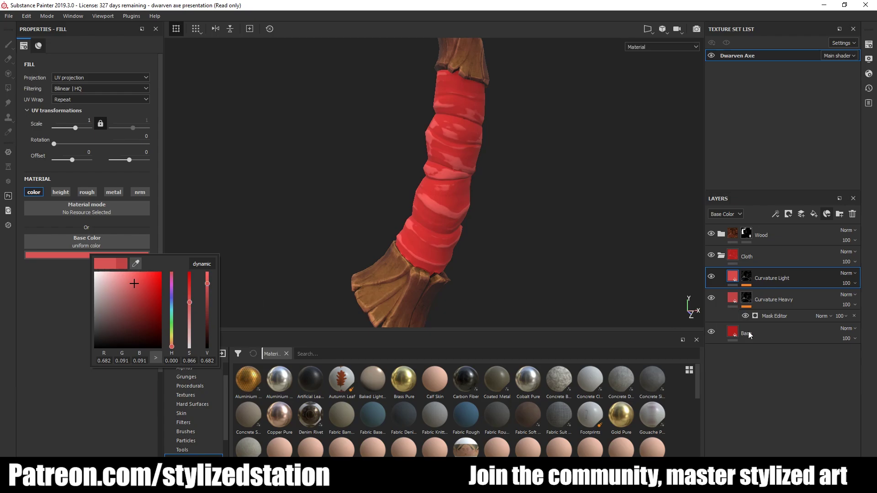
Set Curvature Light's Mask Editor curvature to Sharp 0.86, Fine 0.71, Soft 0.35, Medium 0.33, Large 0.36, Big 0.35 and Huge 0.14.
{"action": "left_click", "coordinate": [747, 276]}
{"action": "left_click", "coordinate": [762, 296]}
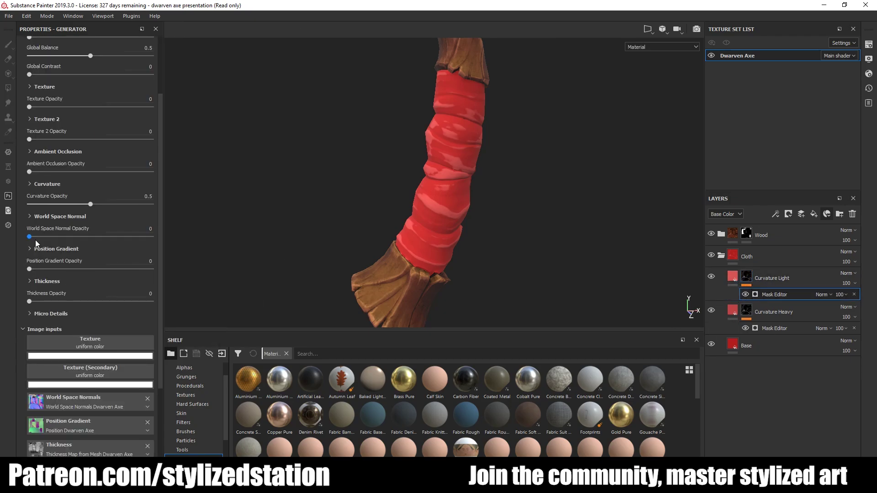
{"action": "left_click", "coordinate": [30, 184]}
{"action": "scroll", "coordinate": [50, 207], "scroll_direction": "down", "scroll_amount": 1}
{"action": "left_click_drag", "start_coordinate": [64, 213], "coordinate": [136, 212]}
{"action": "left_click_drag", "start_coordinate": [73, 232], "coordinate": [77, 288]}
{"action": "left_click", "coordinate": [77, 306]}
{"action": "left_click_drag", "start_coordinate": [64, 327], "coordinate": [52, 327]}
Toggle the Curvature Light layer's visibility to compare its effect on the cloth wrap.
{"action": "left_click", "coordinate": [712, 277]}
{"action": "left_click", "coordinate": [712, 276]}
{"action": "left_click", "coordinate": [711, 276]}
{"action": "left_click", "coordinate": [711, 277]}
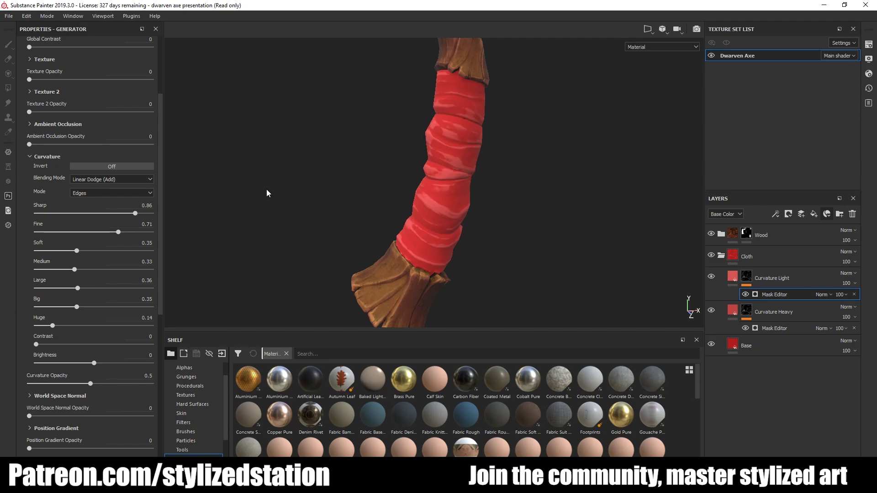
Adjust Curvature Light's curvature to Sharp 1, Fine 1, Soft 0, Medium 0, Large 0.7, Big 0.29 and Huge 0.55.
{"action": "left_click_drag", "start_coordinate": [120, 232], "coordinate": [187, 217]}
{"action": "left_click_drag", "start_coordinate": [77, 251], "coordinate": [10, 271]}
{"action": "left_click_drag", "start_coordinate": [77, 288], "coordinate": [237, 314]}
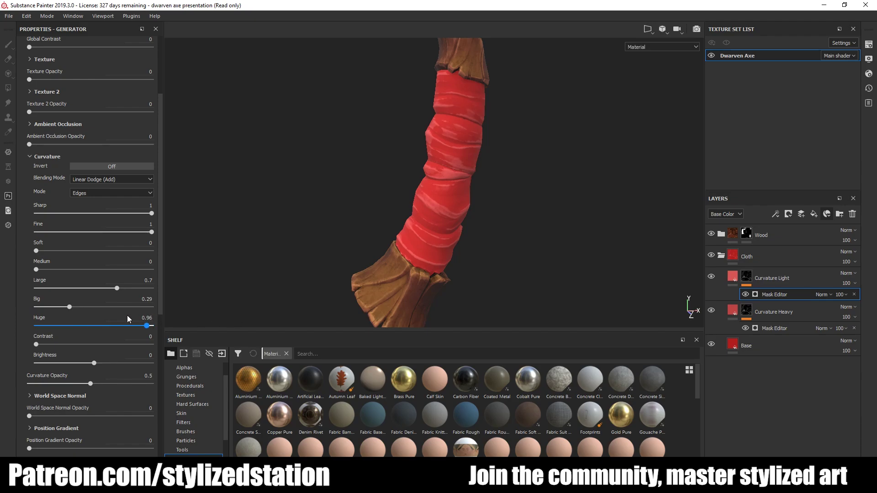
{"action": "left_click", "coordinate": [100, 324]}
Raise the saturation of Curvature Heavy's base color to 0.930.
{"action": "scroll", "coordinate": [445, 155], "scroll_direction": "up", "scroll_amount": 5}
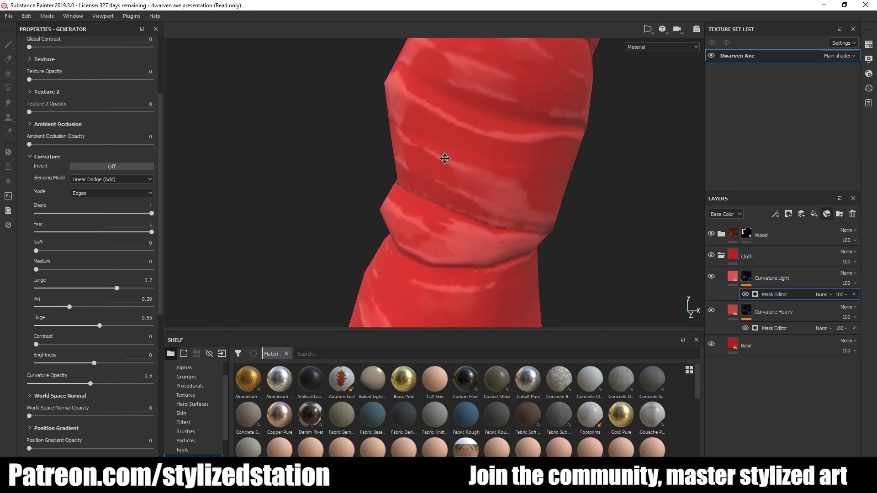
{"action": "middle_click_drag", "start_coordinate": [447, 156], "coordinate": [418, 212], "text": "alt"}
{"action": "left_click", "coordinate": [733, 311]}
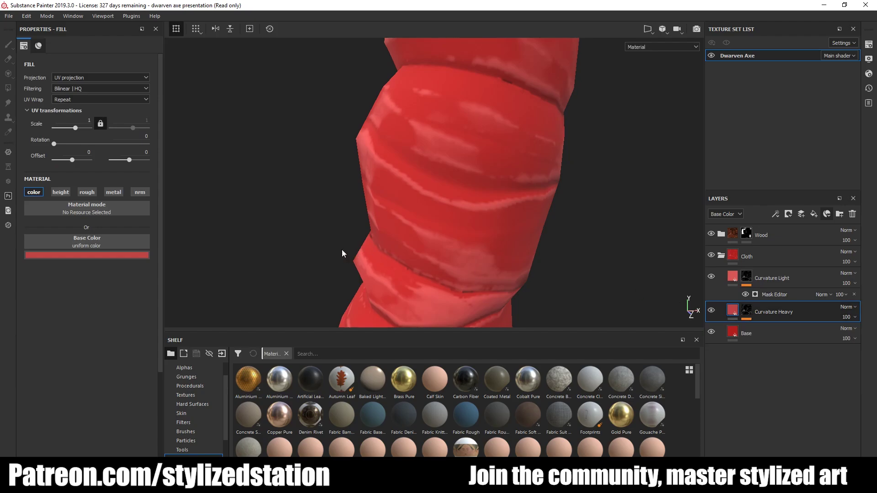
{"action": "left_click", "coordinate": [90, 256]}
{"action": "mouse_move", "coordinate": [182, 295]}
{"action": "left_mouse_down"}
{"action": "mouse_move", "coordinate": [182, 283]}
{"action": "mouse_move", "coordinate": [185, 309]}
{"action": "mouse_move", "coordinate": [185, 293]}
{"action": "left_mouse_up"}
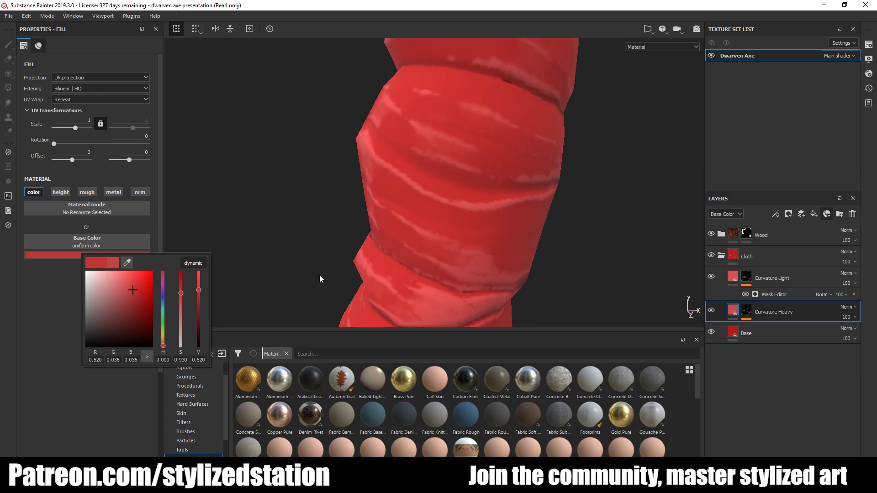
Set Curvature Light's base color to a deeper red with saturation 0.960 and value 0.578.
{"action": "left_click", "coordinate": [734, 277]}
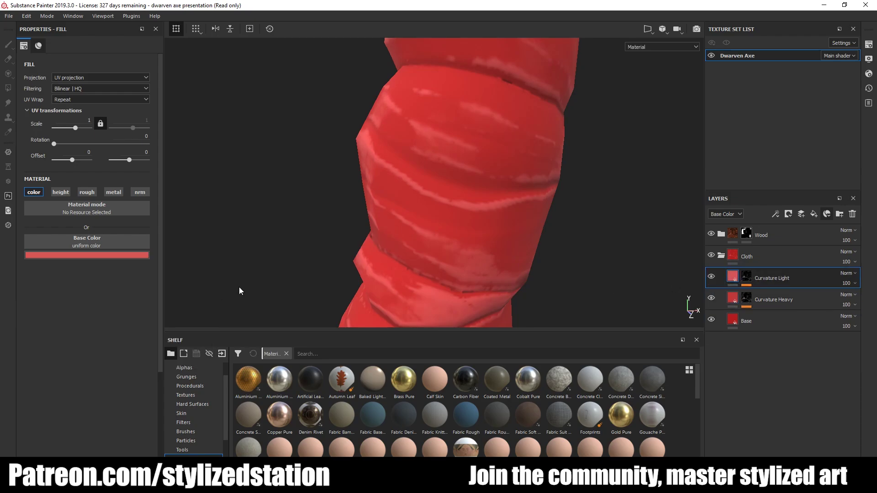
{"action": "left_click", "coordinate": [127, 255]}
{"action": "left_click_drag", "start_coordinate": [227, 299], "coordinate": [245, 289]}
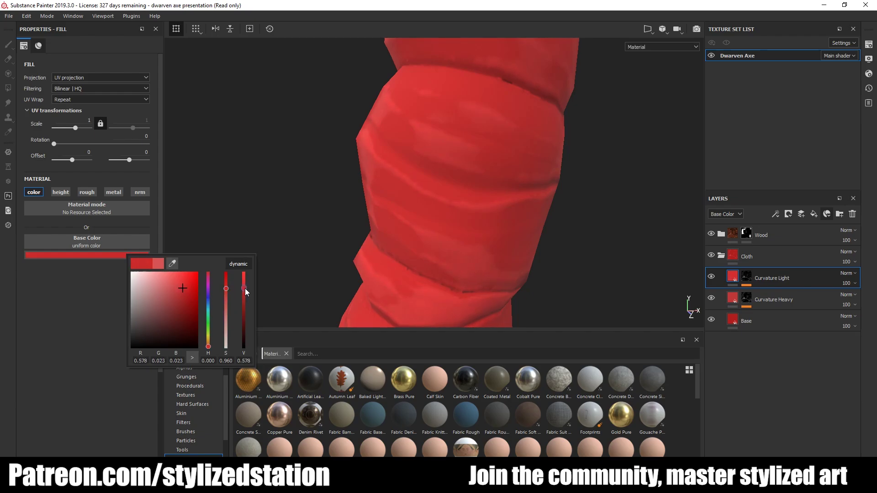
Add a fill layer named AO/Dirt above Curvature Light in the Cloth folder and give it a black mask.
{"action": "scroll", "coordinate": [345, 164], "scroll_direction": "down", "scroll_amount": 5}
{"action": "left_click_drag", "start_coordinate": [349, 178], "coordinate": [311, 238], "text": "alt"}
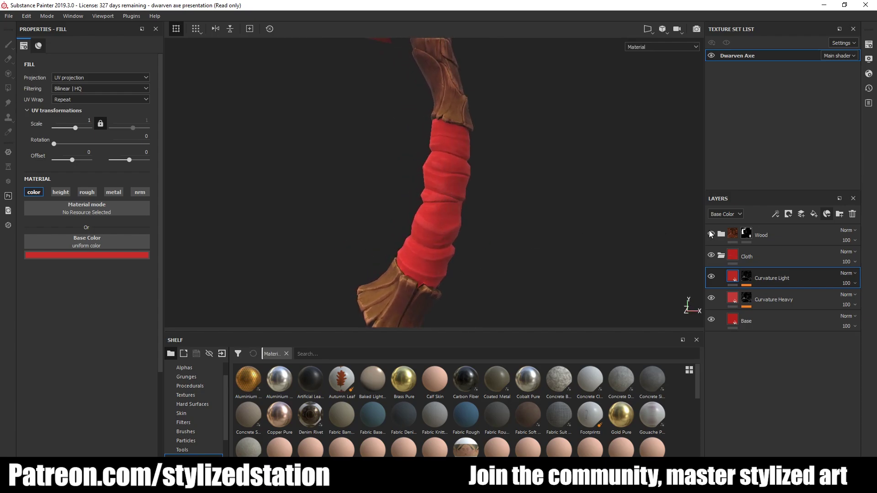
{"action": "left_click", "coordinate": [817, 216]}
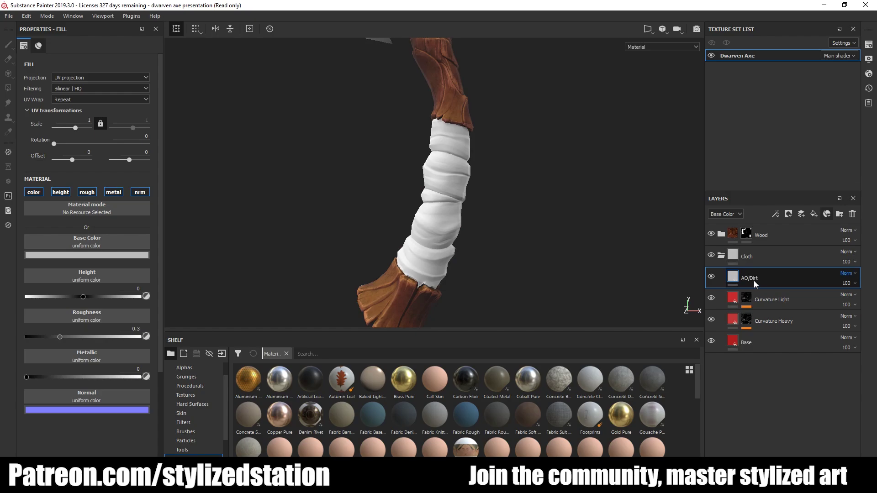
{"action": "right_click", "coordinate": [765, 279]}
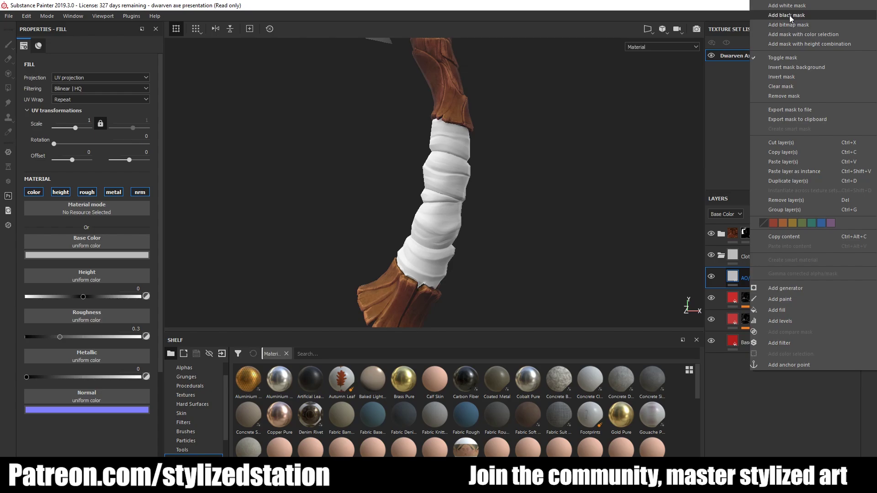
{"action": "left_click", "coordinate": [789, 15]}
Add a Dirt generator to the AO/Dirt layer's mask.
{"action": "right_click", "coordinate": [782, 273]}
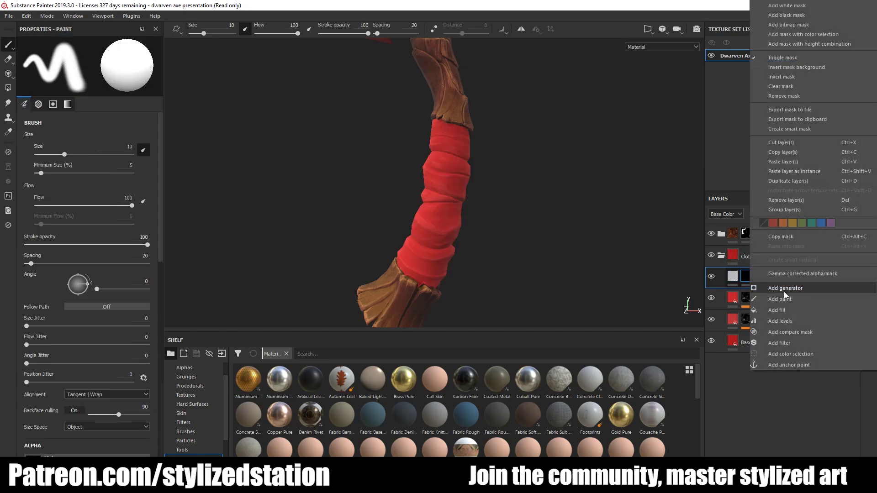
{"action": "left_click", "coordinate": [784, 291]}
{"action": "left_click", "coordinate": [105, 70]}
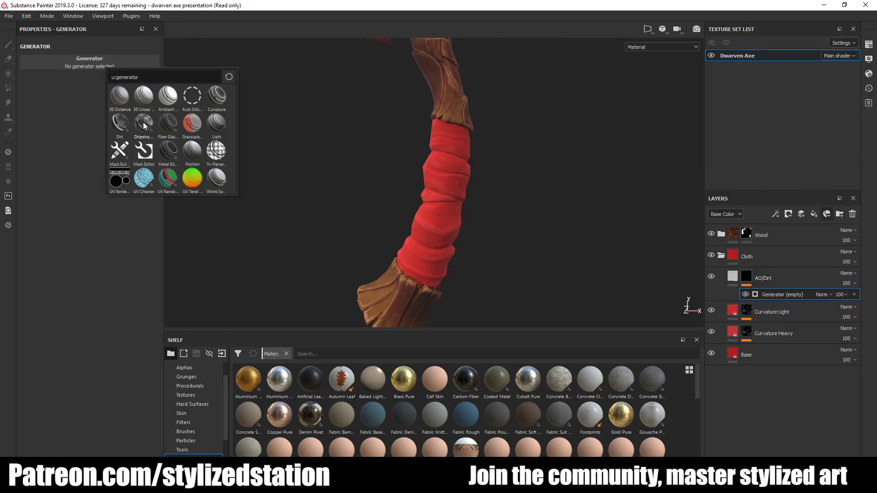
{"action": "left_click", "coordinate": [121, 133]}
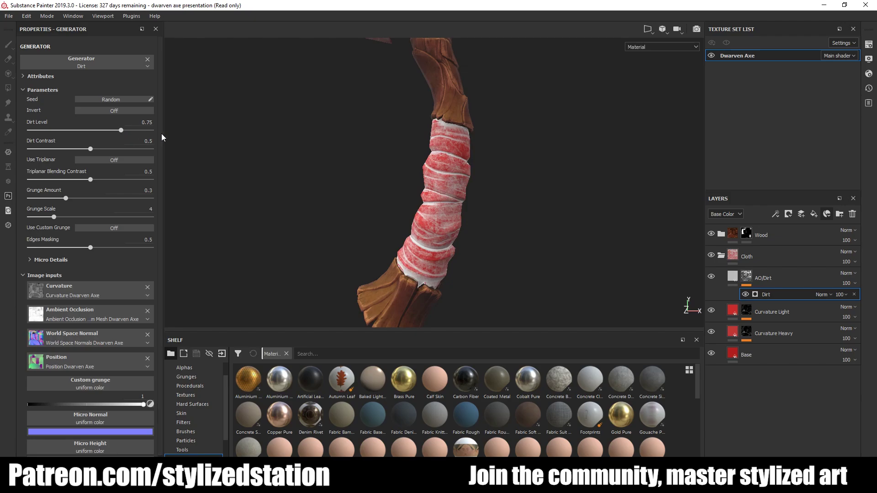
Limit the AO/Dirt fill layer to the color channel and set its base color to black.
{"action": "left_click", "coordinate": [735, 278]}
{"action": "left_click", "coordinate": [61, 192]}
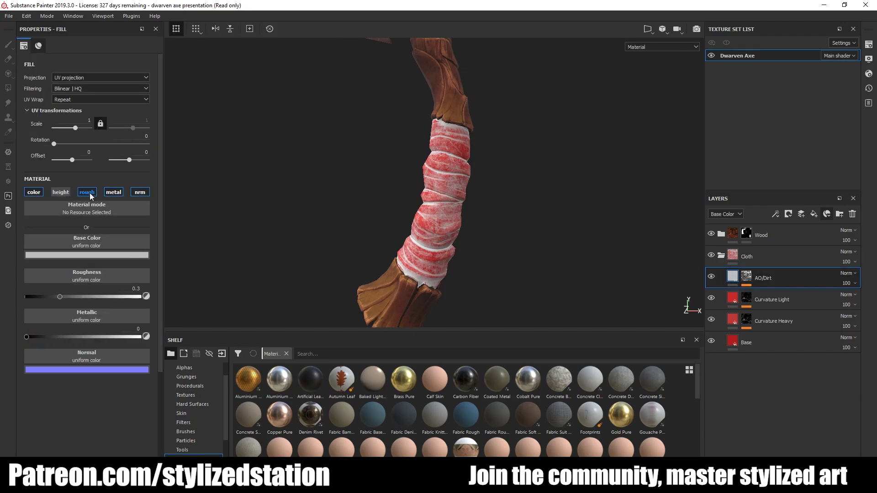
{"action": "left_click", "coordinate": [87, 192]}
{"action": "left_click", "coordinate": [113, 192]}
{"action": "left_click", "coordinate": [140, 192]}
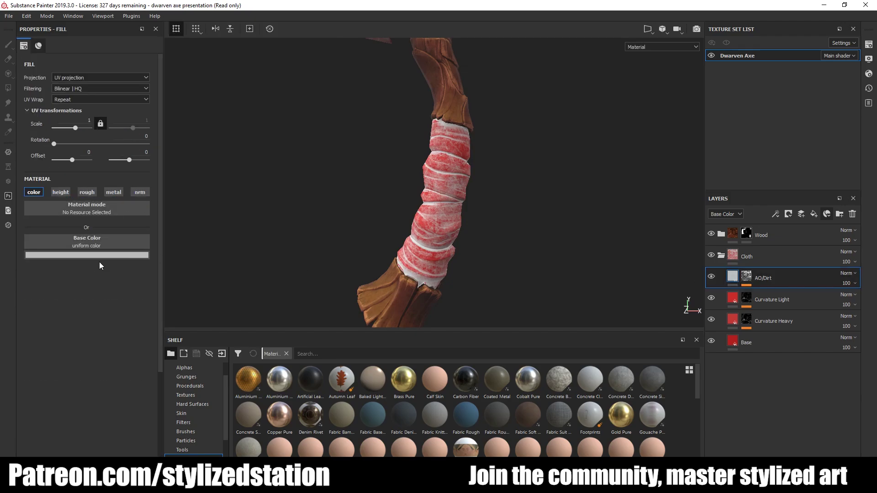
{"action": "left_click", "coordinate": [90, 256]}
{"action": "left_click_drag", "start_coordinate": [100, 316], "coordinate": [92, 372]}
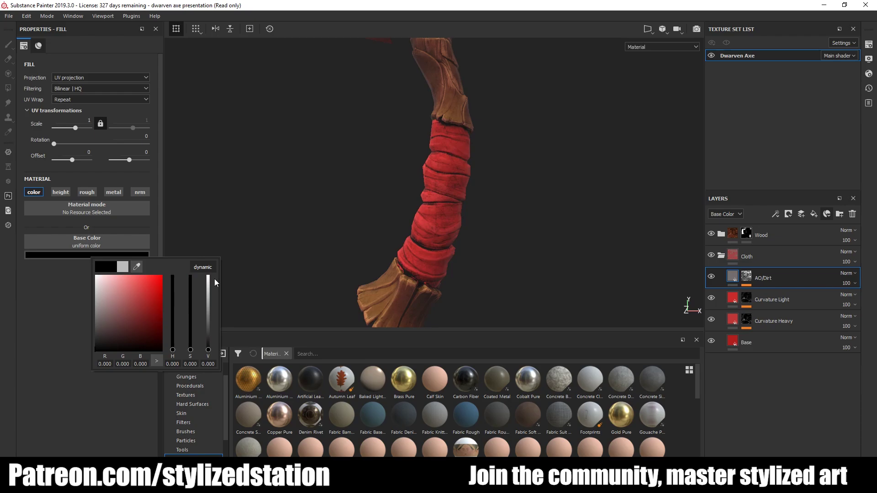
Set the AO/Dirt mask's Dirt Level to about 0.69 and adjust the Dirt generator's Grunge Amount.
{"action": "left_click", "coordinate": [744, 277]}
{"action": "left_click", "coordinate": [759, 295]}
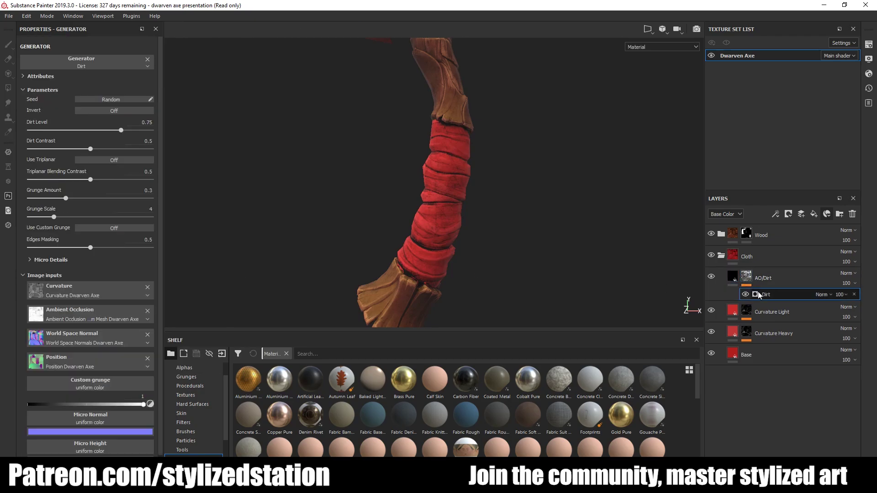
{"action": "mouse_move", "coordinate": [108, 130]}
{"action": "left_mouse_down"}
{"action": "mouse_move", "coordinate": [97, 136]}
{"action": "mouse_move", "coordinate": [115, 133]}
{"action": "left_mouse_up"}
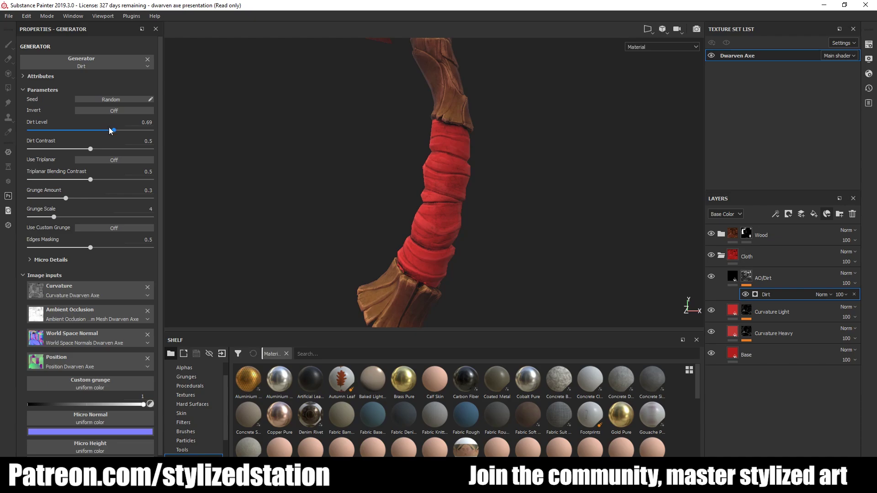
{"action": "mouse_move", "coordinate": [65, 199]}
{"action": "left_mouse_down"}
{"action": "mouse_move", "coordinate": [59, 202]}
{"action": "mouse_move", "coordinate": [71, 203]}
{"action": "left_mouse_up"}
Add a fill layer above AO/Dirt in the Cloth folder and apply a Baked Lighting Stylized filter to it.
{"action": "left_click", "coordinate": [797, 279]}
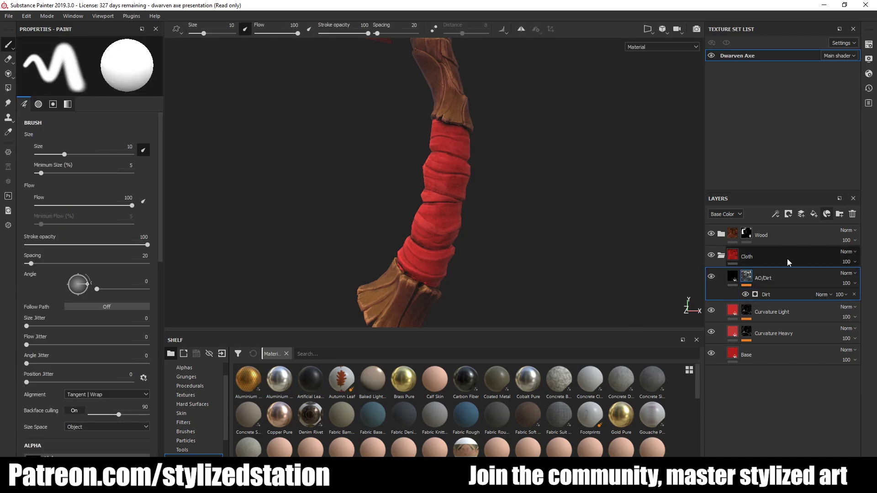
{"action": "left_click", "coordinate": [813, 216]}
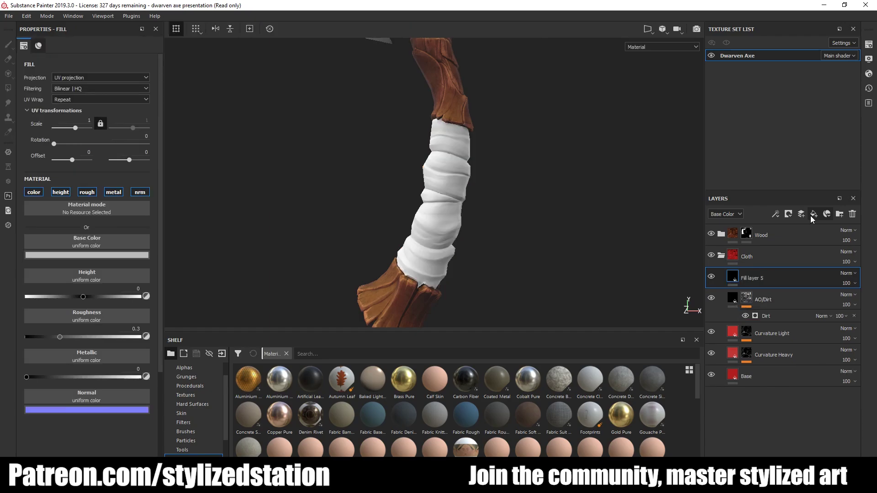
{"action": "right_click", "coordinate": [789, 280]}
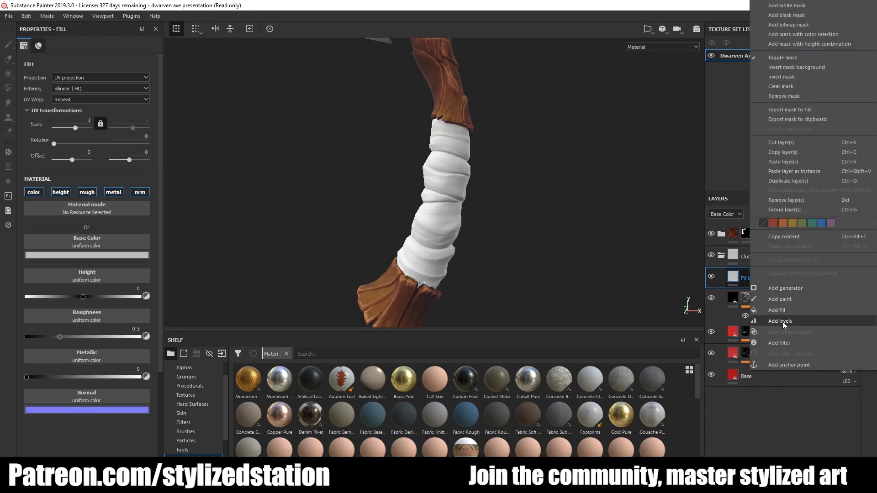
{"action": "left_click", "coordinate": [783, 343]}
{"action": "left_click", "coordinate": [76, 69]}
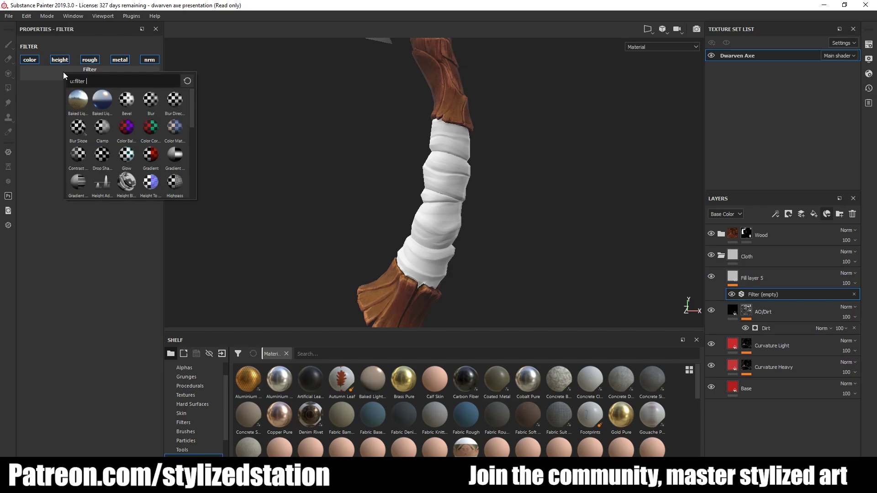
{"action": "left_click", "coordinate": [102, 101]}
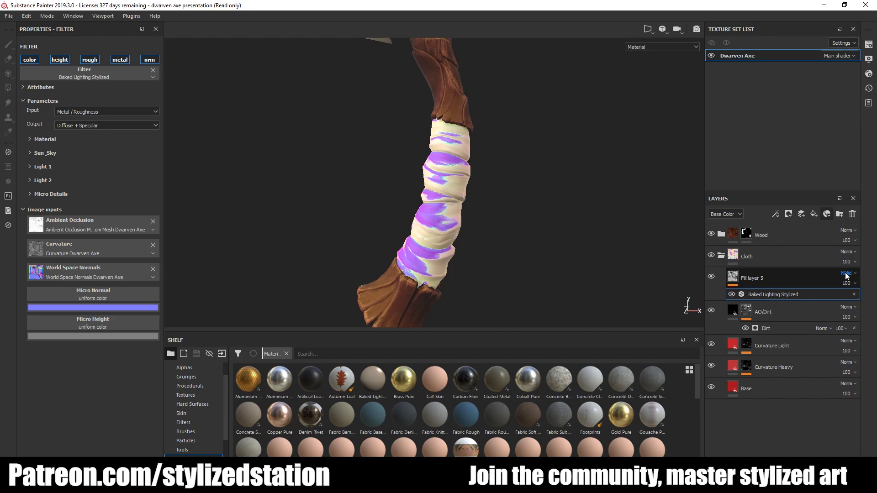
Set the cloth's baked lighting fill layer to Soft light blending and restrict it to the color channel.
{"action": "left_click", "coordinate": [846, 273]}
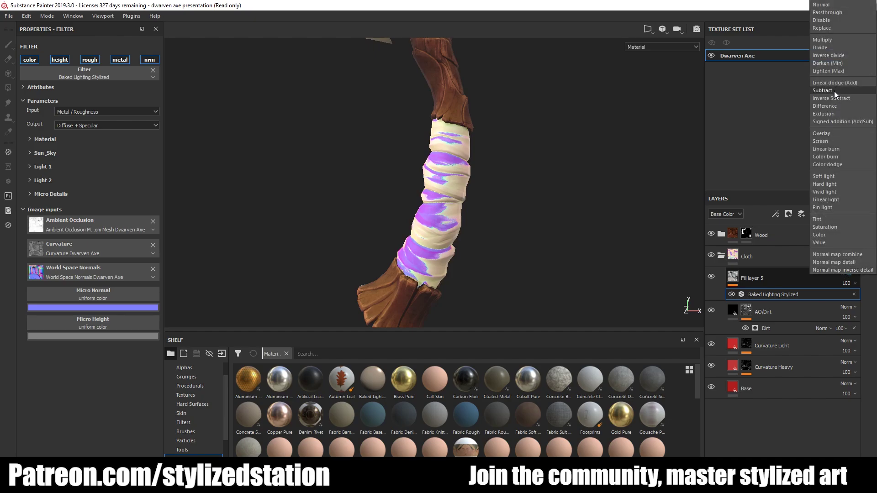
{"action": "left_click", "coordinate": [825, 177]}
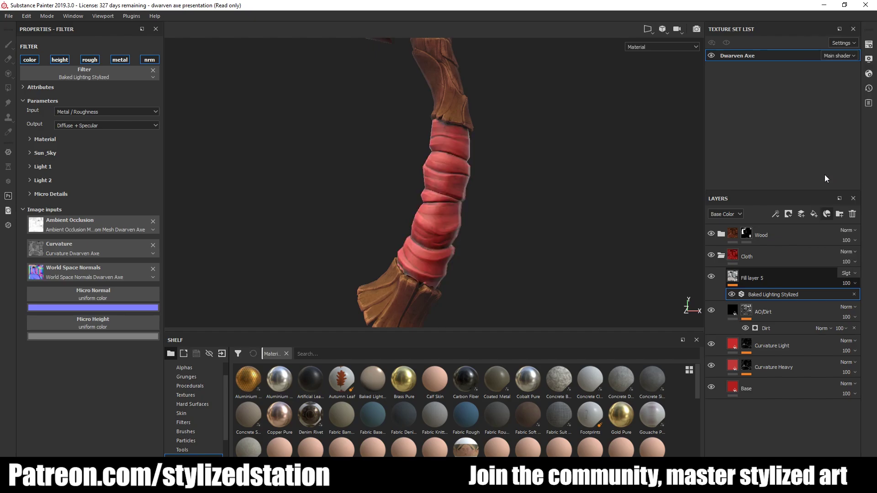
{"action": "left_click", "coordinate": [771, 280]}
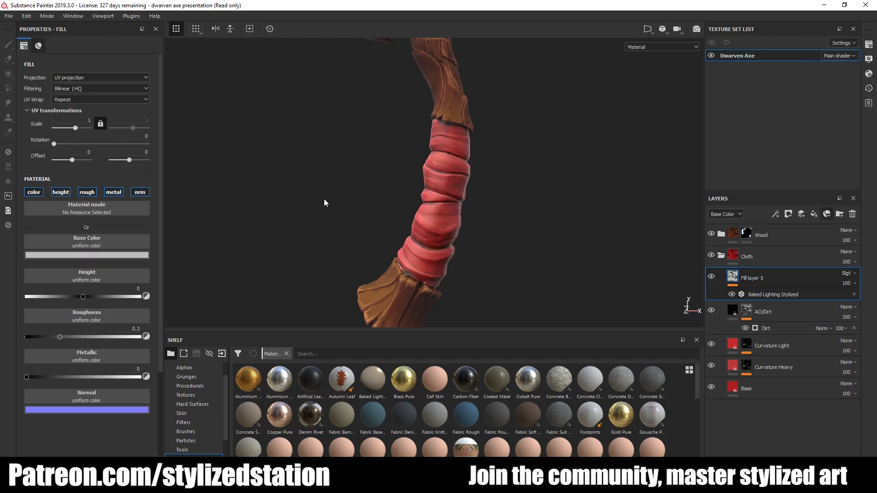
{"action": "left_click", "coordinate": [60, 192]}
{"action": "left_click", "coordinate": [87, 193]}
{"action": "left_click", "coordinate": [113, 192]}
{"action": "left_click", "coordinate": [139, 193]}
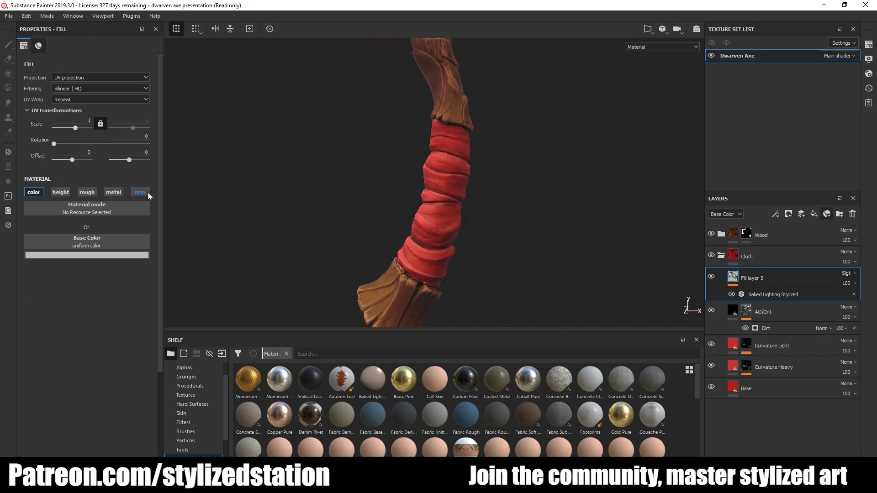
Compare the cloth wrap with the baked lighting fill layer hidden and shown, examining it up close.
{"action": "left_click", "coordinate": [712, 278]}
{"action": "left_click", "coordinate": [711, 278]}
{"action": "left_click", "coordinate": [712, 278]}
{"action": "left_click", "coordinate": [711, 278]}
{"action": "scroll", "coordinate": [552, 191], "scroll_direction": "up", "scroll_amount": 3}
{"action": "left_click_drag", "start_coordinate": [548, 203], "coordinate": [495, 206], "text": "alt"}
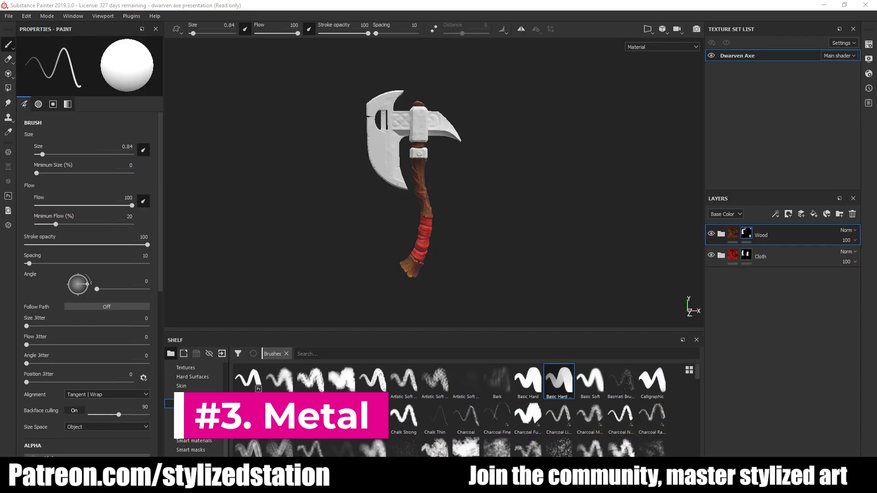
Add the Stylized Station Metal_1 smart material above the Wood folder.
{"action": "scroll", "coordinate": [195, 409], "scroll_direction": "down", "scroll_amount": 1}
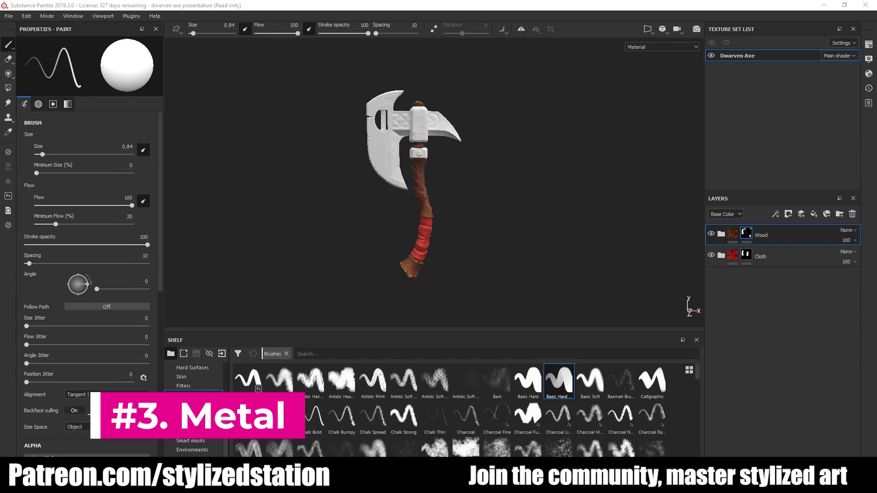
{"action": "left_click", "coordinate": [194, 432]}
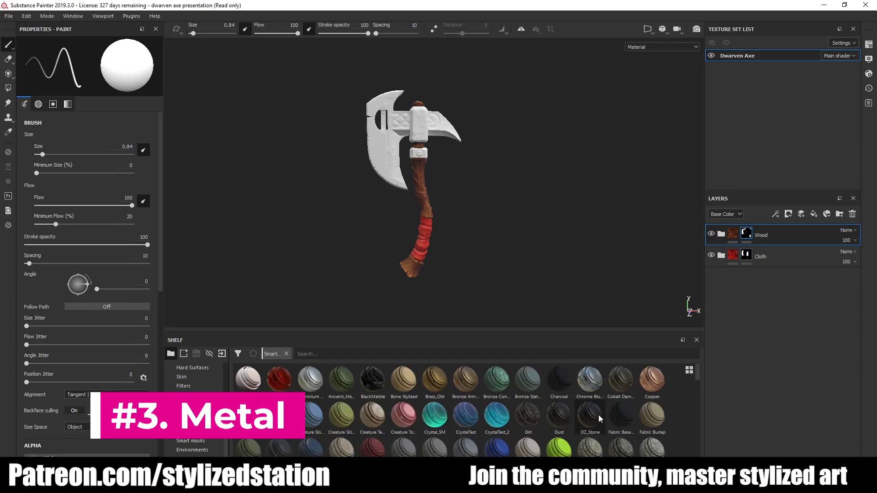
{"action": "scroll", "coordinate": [637, 416], "scroll_direction": "down", "scroll_amount": 4}
{"action": "scroll", "coordinate": [637, 416], "scroll_direction": "down", "scroll_amount": 5}
{"action": "scroll", "coordinate": [589, 404], "scroll_direction": "up", "scroll_amount": 3}
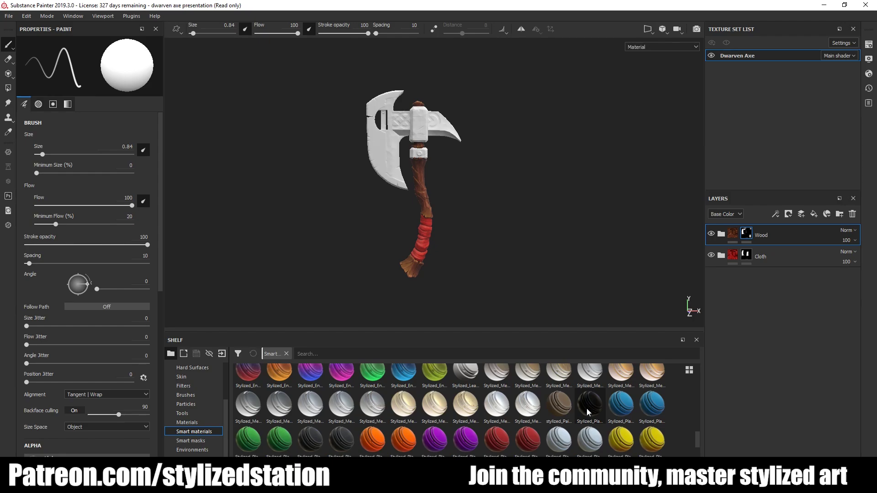
{"action": "left_click_drag", "start_coordinate": [585, 413], "coordinate": [759, 226]}
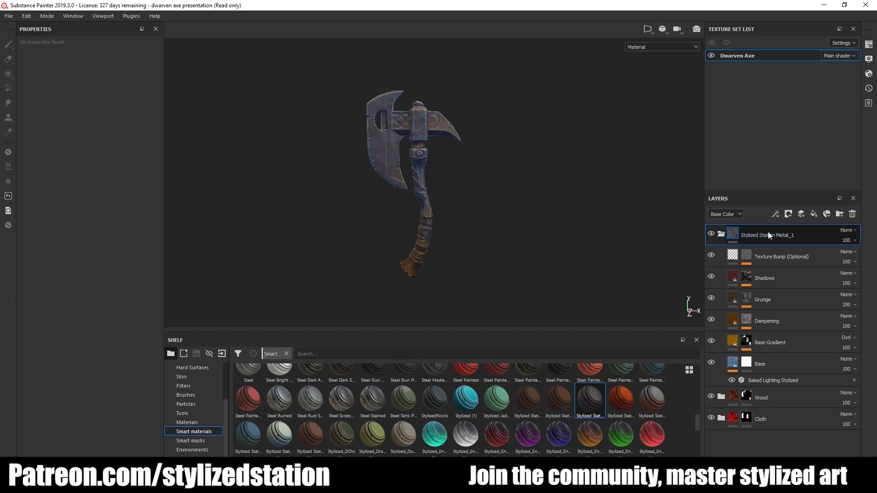
Give the Stylized Station Metal_1 folder a black mask and reveal it on the axe's metal parts with Polygon Fill.
{"action": "right_click", "coordinate": [766, 231]}
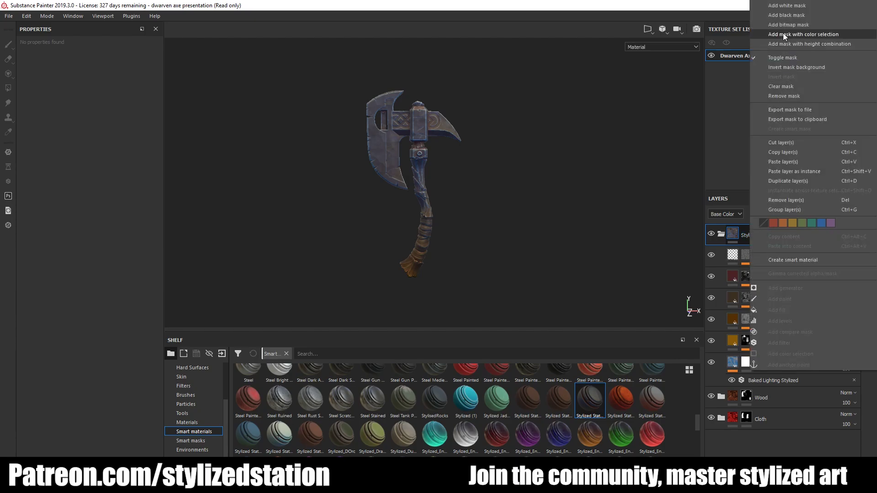
{"action": "left_click", "coordinate": [790, 14]}
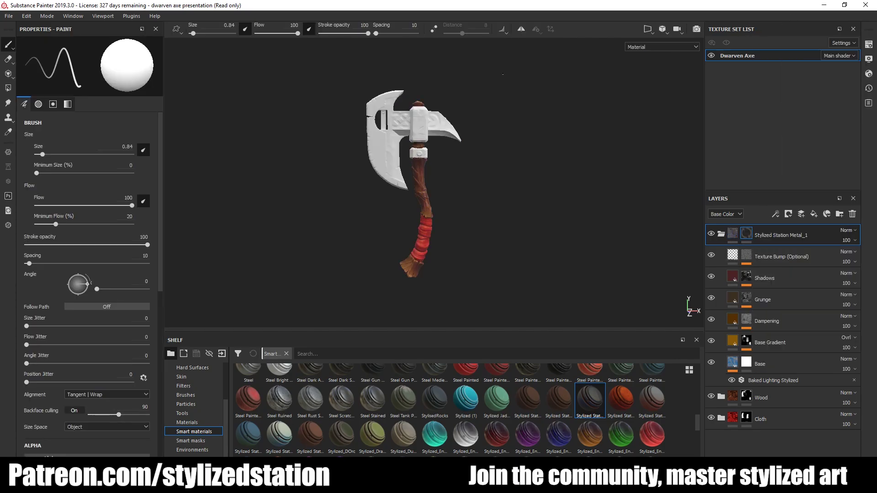
{"action": "left_click", "coordinate": [8, 88]}
{"action": "left_click", "coordinate": [404, 129]}
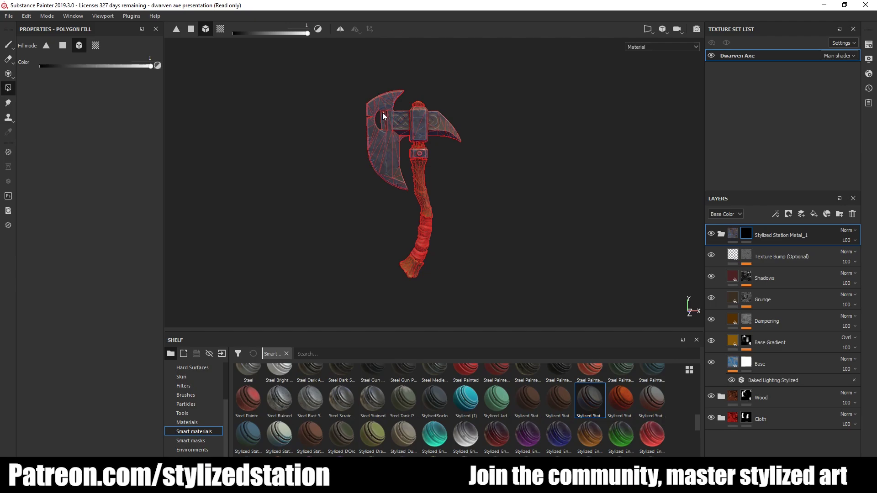
{"action": "scroll", "coordinate": [429, 135], "scroll_direction": "down", "scroll_amount": 3}
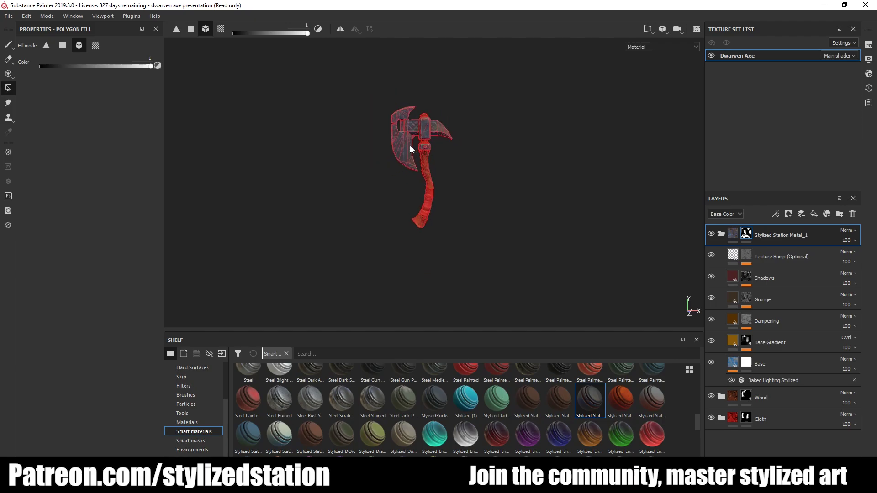
{"action": "scroll", "coordinate": [409, 145], "scroll_direction": "up", "scroll_amount": 3}
{"action": "left_click", "coordinate": [8, 45]}
{"action": "scroll", "coordinate": [410, 143], "scroll_direction": "up", "scroll_amount": 3}
{"action": "mouse_move", "coordinate": [402, 153]}
{"action": "left_mouse_down", "text": "alt"}
{"action": "mouse_move", "coordinate": [365, 202]}
{"action": "mouse_move", "coordinate": [427, 202]}
{"action": "mouse_move", "coordinate": [379, 209]}
{"action": "left_mouse_up", "text": "alt"}
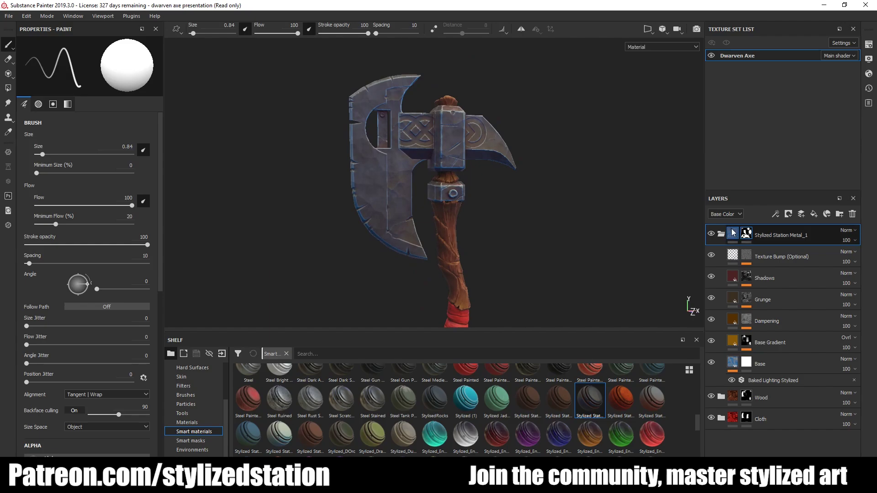
Raise the roughness of the Base layer in the masked Stylized Station Metal_1 folder.
{"action": "left_click", "coordinate": [736, 364]}
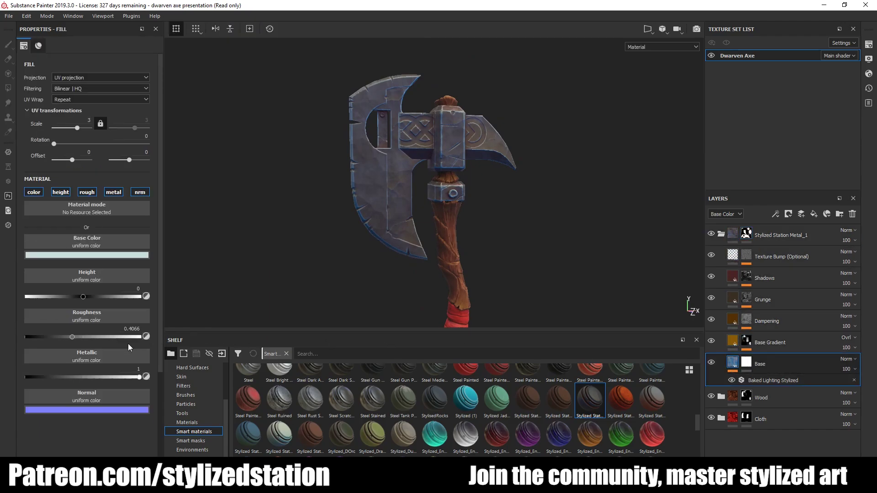
{"action": "left_click_drag", "start_coordinate": [98, 338], "coordinate": [122, 337]}
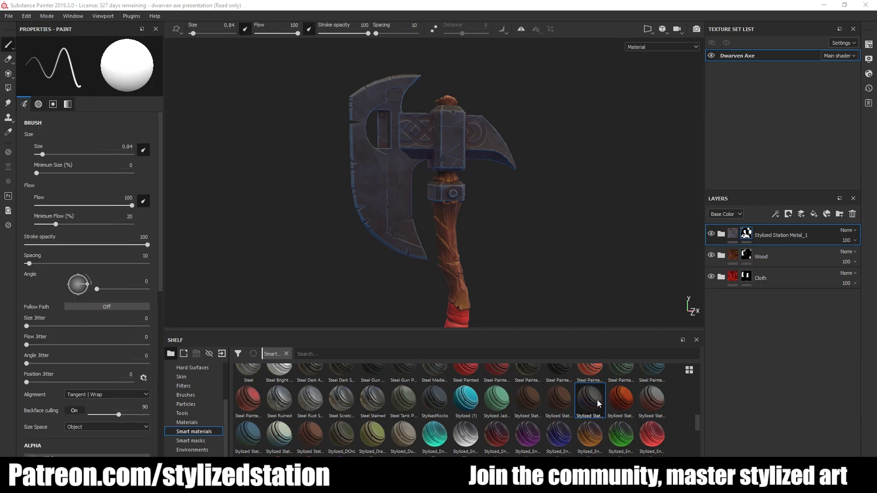
Add a second Stylized Station Metal_1 smart material on top and remove the Baked Lighting Stylized filter from its Base layer.
{"action": "mouse_move", "coordinate": [597, 401]}
{"action": "left_mouse_down"}
{"action": "mouse_move", "coordinate": [792, 218]}
{"action": "mouse_move", "coordinate": [780, 227]}
{"action": "left_mouse_up"}
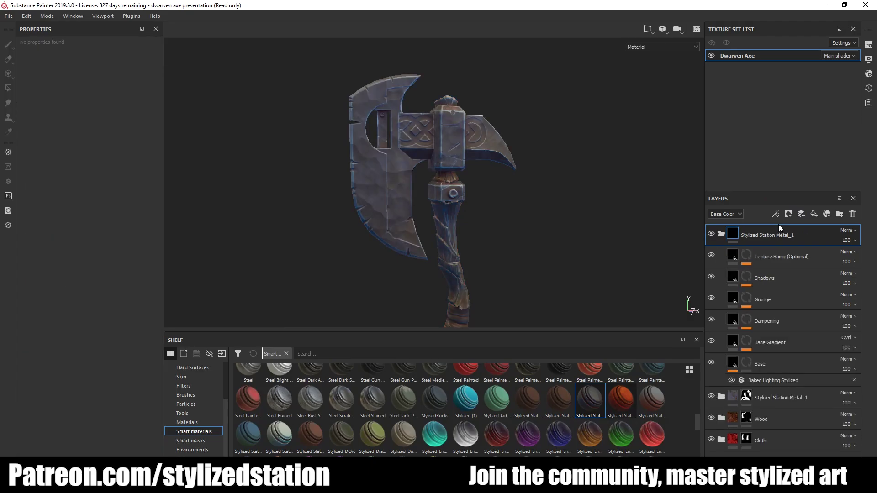
{"action": "left_click", "coordinate": [854, 380]}
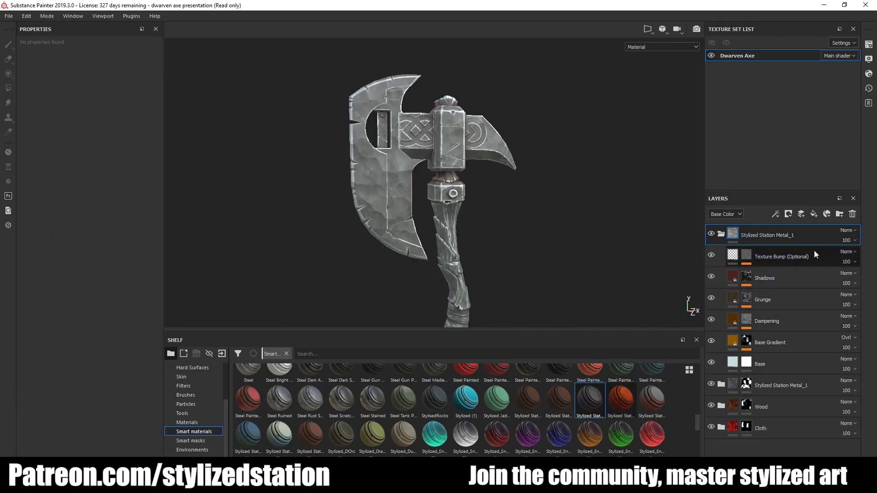
Add a Soft light fill layer at the top of the new metal folder and give it a Baked Lighting Stylized filter.
{"action": "left_click", "coordinate": [813, 214]}
{"action": "left_click", "coordinate": [847, 252]}
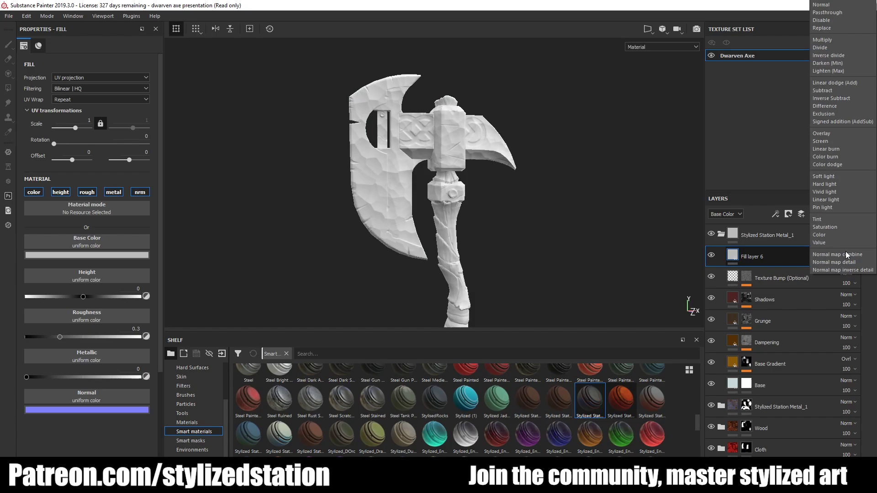
{"action": "left_click", "coordinate": [831, 177]}
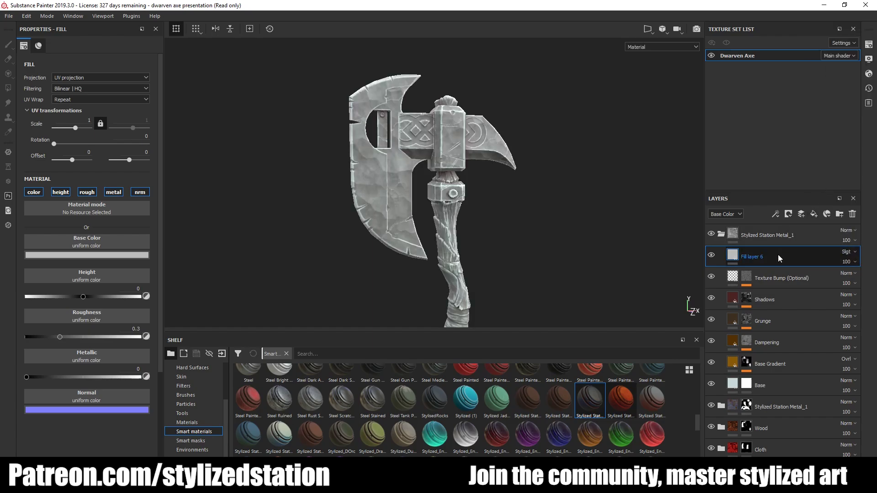
{"action": "right_click", "coordinate": [778, 255]}
{"action": "left_click", "coordinate": [780, 340]}
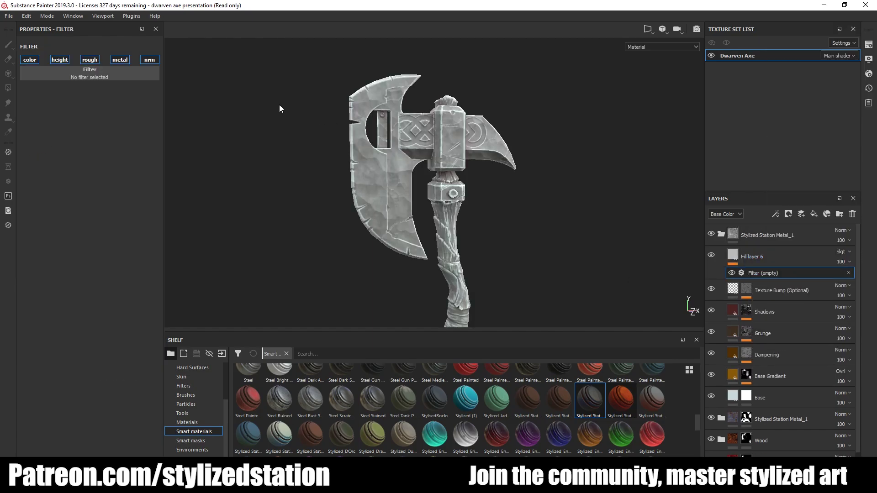
{"action": "left_click", "coordinate": [95, 71]}
{"action": "left_click", "coordinate": [127, 98]}
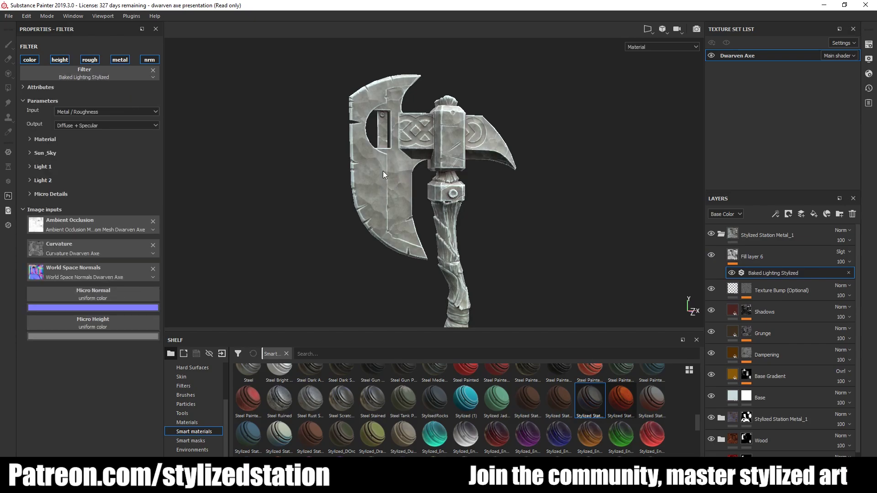
Compare the metal with the new fill layer's Baked Lighting Stylized filter turned off and on.
{"action": "left_click", "coordinate": [732, 273]}
{"action": "left_click", "coordinate": [732, 274]}
{"action": "left_click", "coordinate": [731, 273]}
{"action": "left_click", "coordinate": [732, 274]}
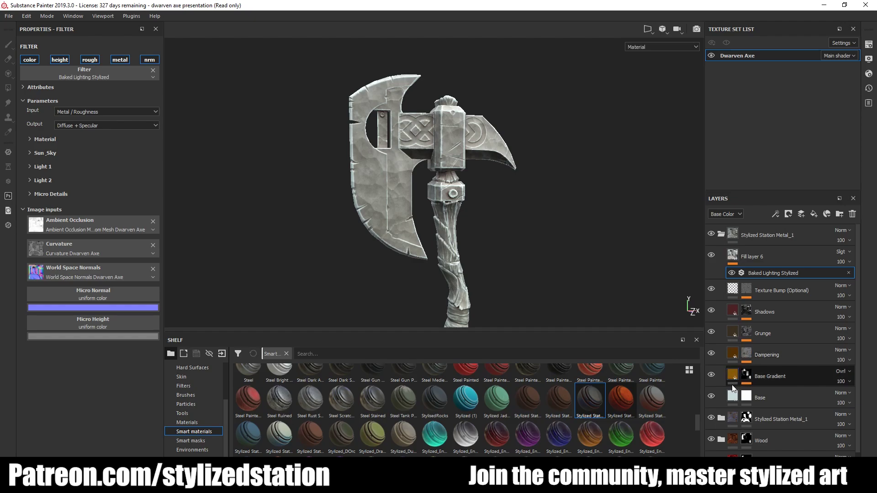
Adjust the roughness of the new metal folder's Base layer and select the folder's baked lighting fill layer.
{"action": "left_click", "coordinate": [776, 397]}
{"action": "left_click_drag", "start_coordinate": [104, 337], "coordinate": [113, 337]}
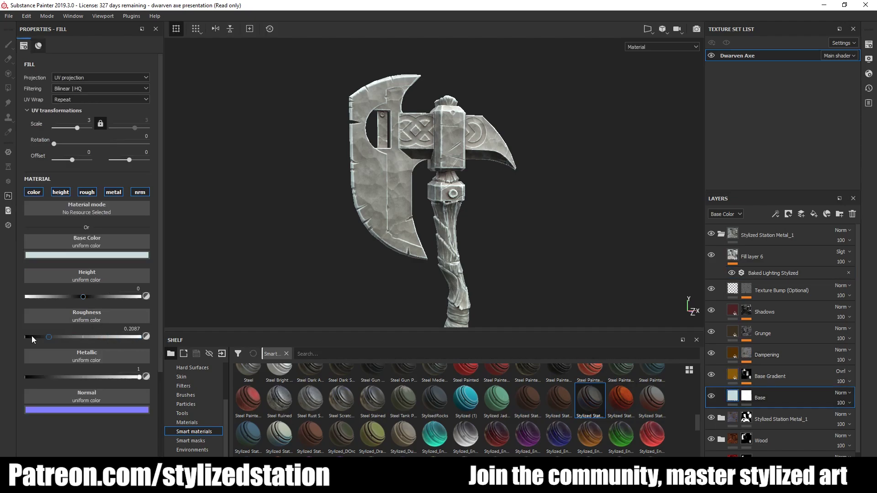
{"action": "left_click", "coordinate": [745, 265]}
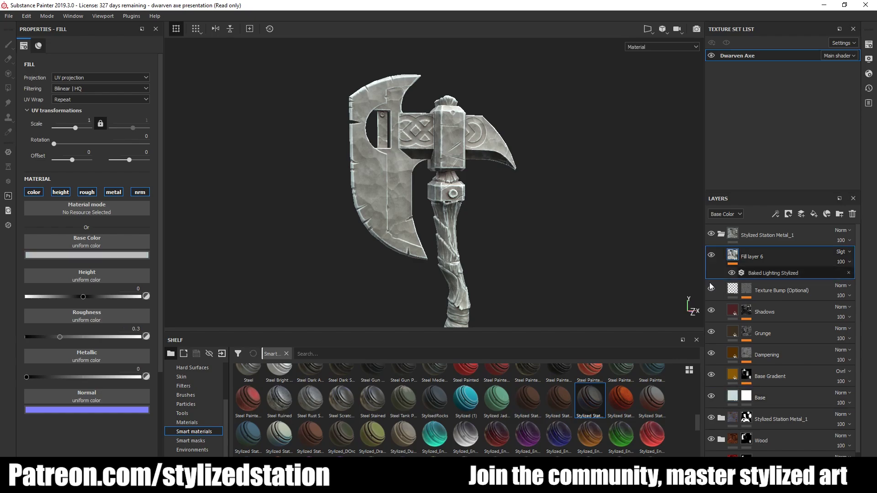
Limit the baked lighting fill layer to the color channel, turning off height, roughness, metallic and normal.
{"action": "left_click", "coordinate": [86, 194]}
{"action": "left_click", "coordinate": [64, 192]}
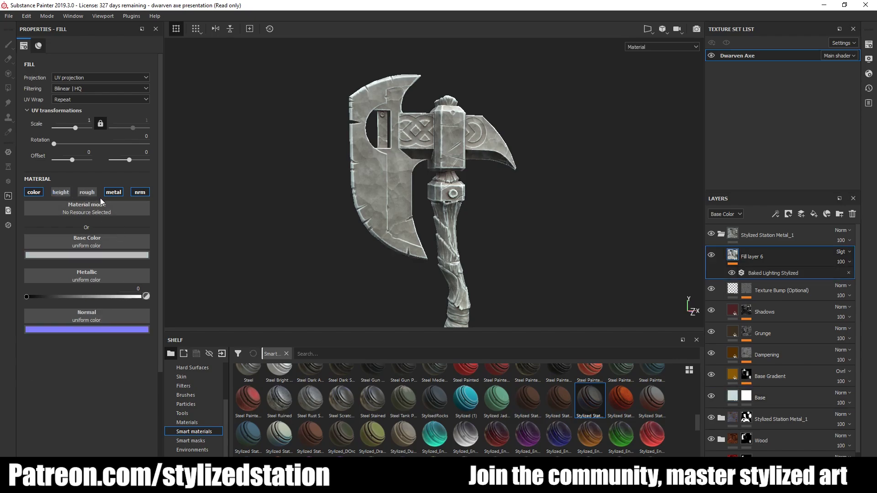
{"action": "left_click", "coordinate": [113, 192]}
{"action": "left_click", "coordinate": [140, 192]}
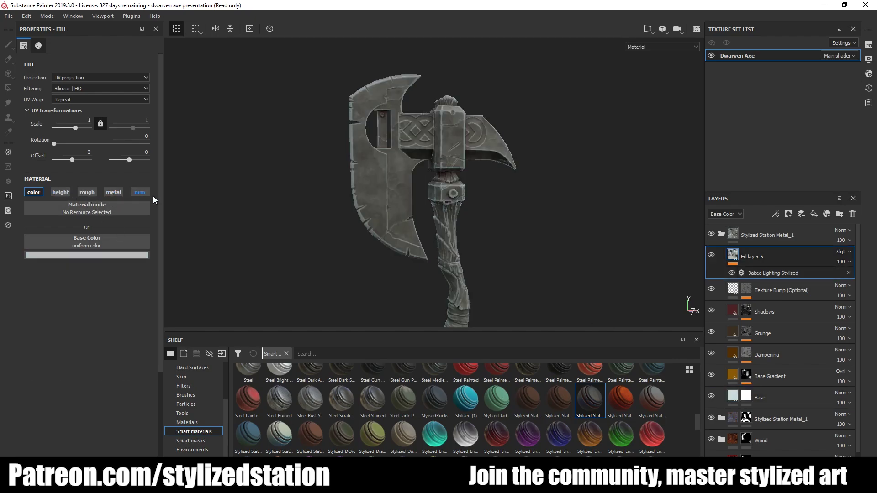
Collapse the top Stylized Station Metal_1 folder and add a black mask to it.
{"action": "left_click", "coordinate": [722, 234]}
{"action": "right_click", "coordinate": [760, 229]}
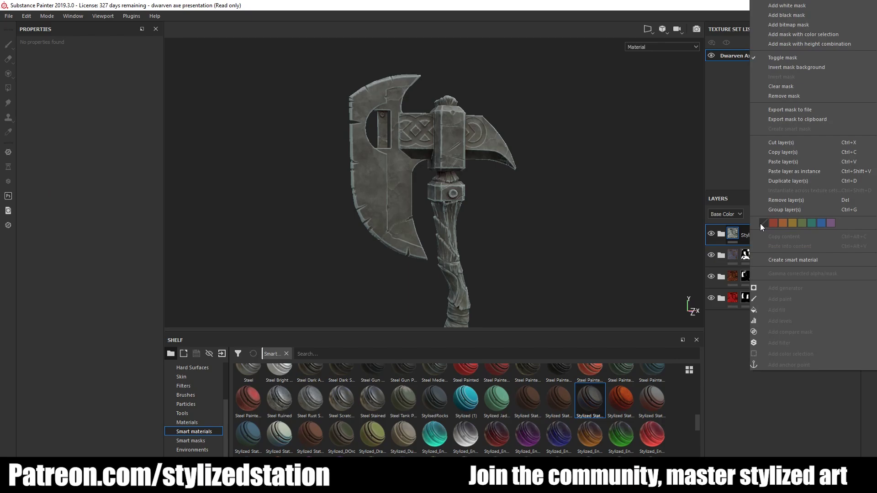
{"action": "left_click", "coordinate": [779, 16]}
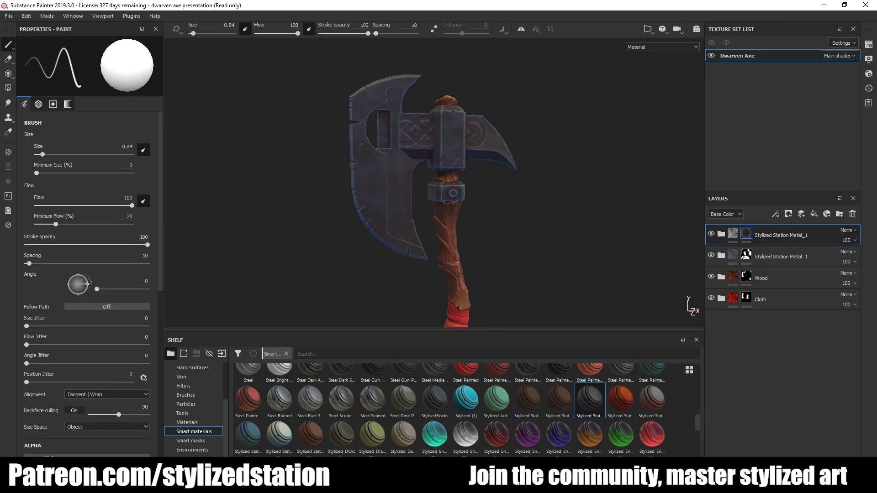
Paint the new metal into the mask along the blade's cutting edge and up to its upper tip with brush size 11.
{"action": "right_click_drag", "start_coordinate": [351, 173], "coordinate": [391, 178], "text": "ctrl"}
{"action": "scroll", "coordinate": [348, 201], "scroll_direction": "up", "scroll_amount": 2}
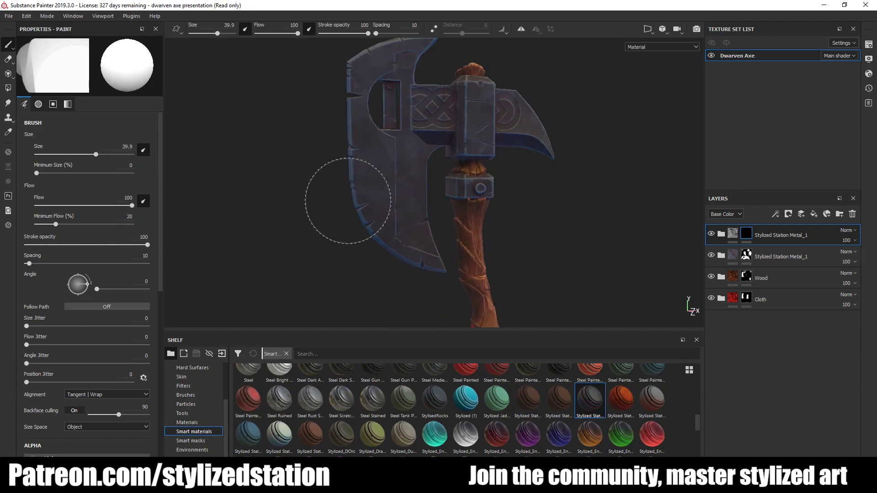
{"action": "scroll", "coordinate": [348, 201], "scroll_direction": "up", "scroll_amount": 3}
{"action": "right_click_drag", "start_coordinate": [386, 126], "coordinate": [364, 128], "text": "ctrl"}
{"action": "mouse_move", "coordinate": [382, 135]}
{"action": "left_mouse_down"}
{"action": "mouse_move", "coordinate": [382, 158]}
{"action": "mouse_move", "coordinate": [356, 112]}
{"action": "left_mouse_up"}
{"action": "middle_click_drag", "start_coordinate": [359, 149], "coordinate": [342, 268], "text": "alt"}
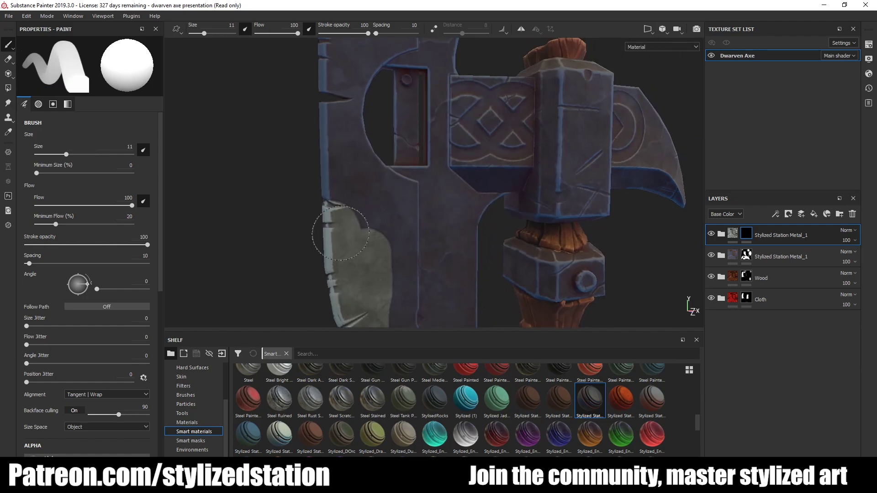
{"action": "left_click_drag", "start_coordinate": [342, 268], "coordinate": [343, 118]}
{"action": "middle_click_drag", "start_coordinate": [343, 117], "coordinate": [316, 212], "text": "alt"}
{"action": "scroll", "coordinate": [314, 207], "scroll_direction": "up", "scroll_amount": 2}
{"action": "mouse_move", "coordinate": [314, 212]}
{"action": "left_mouse_down"}
{"action": "mouse_move", "coordinate": [345, 90]}
{"action": "mouse_move", "coordinate": [494, 46]}
{"action": "mouse_move", "coordinate": [384, 99]}
{"action": "mouse_move", "coordinate": [385, 135]}
{"action": "left_mouse_up"}
Paint the mask down the rest of the blade face to its lower tip.
{"action": "mouse_move", "coordinate": [374, 219]}
{"action": "middle_mouse_down", "text": "alt"}
{"action": "mouse_move", "coordinate": [336, 141]}
{"action": "mouse_move", "coordinate": [318, 67]}
{"action": "middle_mouse_up", "text": "alt"}
{"action": "left_click_drag", "start_coordinate": [317, 114], "coordinate": [323, 234]}
{"action": "middle_click_drag", "start_coordinate": [323, 233], "coordinate": [317, 96], "text": "alt"}
{"action": "left_click_drag", "start_coordinate": [318, 97], "coordinate": [340, 206]}
{"action": "middle_click_drag", "start_coordinate": [340, 206], "coordinate": [335, 71], "text": "alt"}
{"action": "mouse_move", "coordinate": [335, 71]}
{"action": "left_mouse_down"}
{"action": "mouse_move", "coordinate": [323, 177]}
{"action": "mouse_move", "coordinate": [476, 272]}
{"action": "mouse_move", "coordinate": [250, 245]}
{"action": "left_mouse_up"}
{"action": "left_click_drag", "start_coordinate": [484, 304], "coordinate": [466, 262]}
Fill the remaining unpainted blade areas in the mask from an angled view, between the upper horn and the lower tip.
{"action": "scroll", "coordinate": [366, 171], "scroll_direction": "down", "scroll_amount": 3}
{"action": "middle_click_drag", "start_coordinate": [364, 162], "coordinate": [414, 320], "text": "alt"}
{"action": "scroll", "coordinate": [428, 177], "scroll_direction": "down", "scroll_amount": 2}
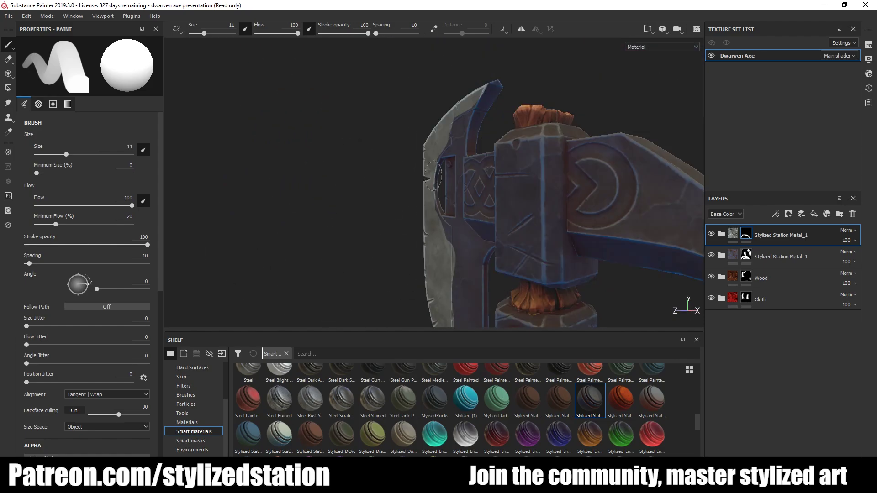
{"action": "scroll", "coordinate": [428, 177], "scroll_direction": "up", "scroll_amount": 3}
{"action": "mouse_move", "coordinate": [451, 174]}
{"action": "left_mouse_down"}
{"action": "mouse_move", "coordinate": [439, 247]}
{"action": "mouse_move", "coordinate": [462, 151]}
{"action": "left_mouse_up"}
{"action": "middle_click_drag", "start_coordinate": [462, 151], "coordinate": [410, 264], "text": "alt"}
{"action": "mouse_move", "coordinate": [505, 135]}
{"action": "left_mouse_down"}
{"action": "mouse_move", "coordinate": [520, 117]}
{"action": "mouse_move", "coordinate": [433, 133]}
{"action": "mouse_move", "coordinate": [508, 180]}
{"action": "mouse_move", "coordinate": [486, 180]}
{"action": "left_mouse_up"}
{"action": "middle_click_drag", "start_coordinate": [480, 190], "coordinate": [496, 99], "text": "alt"}
{"action": "left_click_drag", "start_coordinate": [496, 100], "coordinate": [486, 130]}
{"action": "left_click_drag", "start_coordinate": [425, 162], "coordinate": [375, 178], "text": "alt"}
{"action": "middle_click_drag", "start_coordinate": [389, 274], "coordinate": [393, 160], "text": "alt"}
{"action": "left_click_drag", "start_coordinate": [444, 234], "coordinate": [488, 242]}
Erase the mask overspill along the seam at the lower end of the blade using straight and freehand strokes.
{"action": "scroll", "coordinate": [456, 219], "scroll_direction": "down", "scroll_amount": 5}
{"action": "mouse_move", "coordinate": [411, 201]}
{"action": "left_mouse_down", "text": "alt"}
{"action": "mouse_move", "coordinate": [453, 218]}
{"action": "mouse_move", "coordinate": [456, 256]}
{"action": "left_mouse_up", "text": "alt"}
{"action": "scroll", "coordinate": [456, 257], "scroll_direction": "up", "scroll_amount": 4}
{"action": "key", "text": "2"}
{"action": "middle_click_drag", "start_coordinate": [461, 270], "coordinate": [418, 87], "text": "alt"}
{"action": "scroll", "coordinate": [425, 146], "scroll_direction": "up", "scroll_amount": 6}
{"action": "middle_click_drag", "start_coordinate": [366, 137], "coordinate": [414, 256], "text": "alt"}
{"action": "left_click_drag", "start_coordinate": [297, 75], "coordinate": [279, 93], "text": "alt"}
{"action": "left_click", "coordinate": [268, 86]}
{"action": "left_click_drag", "start_coordinate": [327, 132], "coordinate": [350, 144], "text": "shift"}
{"action": "left_click_drag", "start_coordinate": [492, 201], "coordinate": [521, 216], "text": "shift"}
{"action": "left_click_drag", "start_coordinate": [327, 142], "coordinate": [452, 192]}
{"action": "middle_click_drag", "start_coordinate": [333, 117], "coordinate": [417, 178], "text": "alt"}
{"action": "left_click_drag", "start_coordinate": [341, 118], "coordinate": [340, 98]}
Enlarge the eraser to size 3.86 and clean the overspill along the vertical seam up to the round cutout.
{"action": "middle_click_drag", "start_coordinate": [384, 114], "coordinate": [417, 185], "text": "alt"}
{"action": "key", "text": "bracketright"}
{"action": "key", "text": "bracketright"}
{"action": "left_click_drag", "start_coordinate": [399, 77], "coordinate": [402, 118]}
{"action": "mouse_move", "coordinate": [434, 127]}
{"action": "middle_mouse_down", "text": "alt"}
{"action": "mouse_move", "coordinate": [438, 134]}
{"action": "mouse_move", "coordinate": [402, 150]}
{"action": "middle_mouse_up", "text": "alt"}
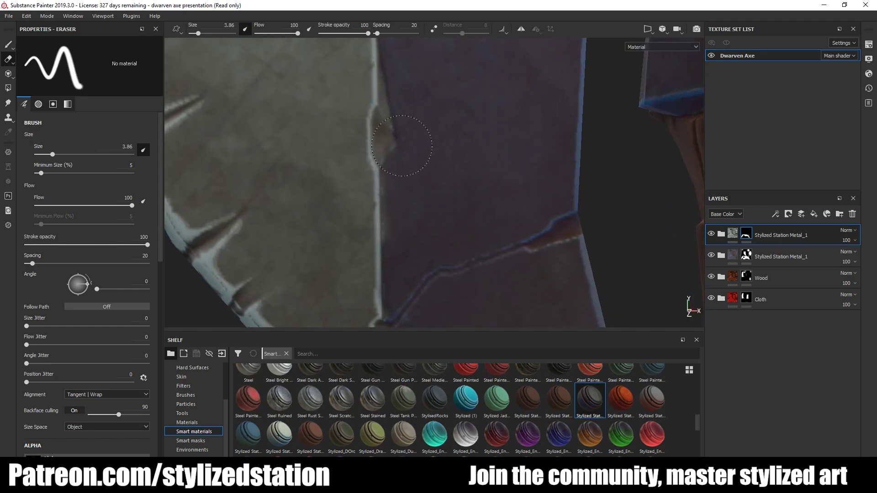
{"action": "middle_click_drag", "start_coordinate": [403, 73], "coordinate": [462, 215], "text": "alt"}
{"action": "mouse_move", "coordinate": [462, 215]}
{"action": "left_mouse_down"}
{"action": "mouse_move", "coordinate": [448, 186]}
{"action": "mouse_move", "coordinate": [436, 291]}
{"action": "left_mouse_up"}
{"action": "middle_click_drag", "start_coordinate": [450, 171], "coordinate": [450, 227], "text": "alt"}
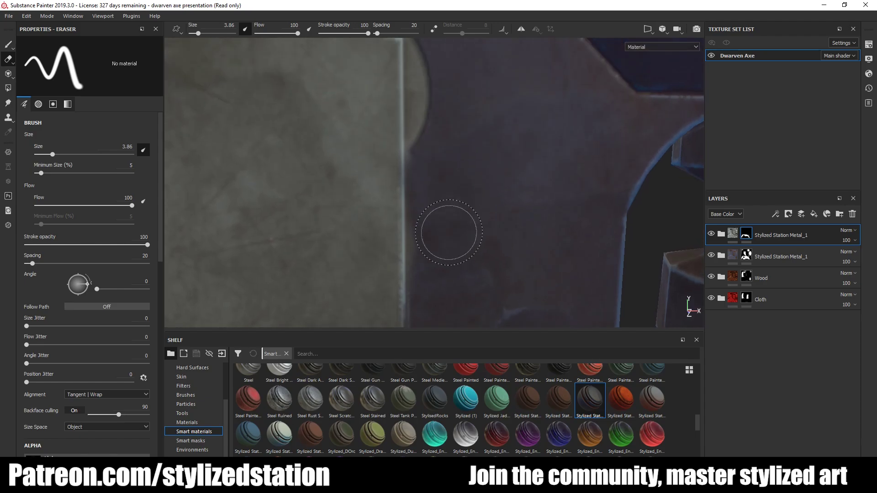
{"action": "left_click_drag", "start_coordinate": [451, 227], "coordinate": [447, 175]}
{"action": "middle_click_drag", "start_coordinate": [448, 175], "coordinate": [444, 223], "text": "alt"}
{"action": "left_click_drag", "start_coordinate": [428, 92], "coordinate": [338, 42]}
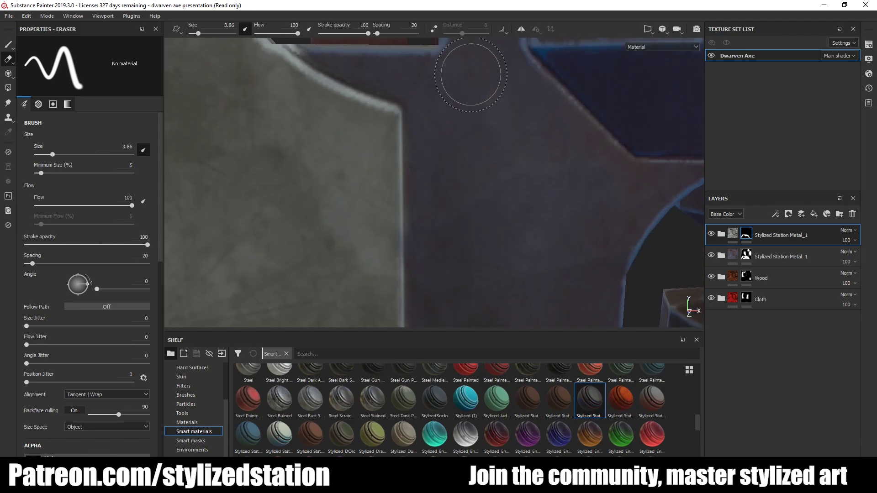
Erase the mask overspill on the darker metal around the blade's round cutout.
{"action": "middle_click_drag", "start_coordinate": [470, 69], "coordinate": [589, 232], "text": "alt"}
{"action": "left_click_drag", "start_coordinate": [356, 196], "coordinate": [351, 195], "text": "alt"}
{"action": "middle_click_drag", "start_coordinate": [351, 195], "coordinate": [436, 260], "text": "alt"}
{"action": "mouse_move", "coordinate": [436, 260]}
{"action": "right_mouse_down", "text": "alt"}
{"action": "mouse_move", "coordinate": [347, 192]}
{"action": "mouse_move", "coordinate": [362, 186]}
{"action": "right_mouse_up", "text": "alt"}
{"action": "mouse_move", "coordinate": [362, 186]}
{"action": "left_mouse_down"}
{"action": "mouse_move", "coordinate": [368, 237]}
{"action": "mouse_move", "coordinate": [470, 180]}
{"action": "left_mouse_up"}
{"action": "middle_click_drag", "start_coordinate": [523, 52], "coordinate": [402, 180], "text": "alt"}
{"action": "left_click_drag", "start_coordinate": [410, 161], "coordinate": [397, 278]}
{"action": "middle_click_drag", "start_coordinate": [406, 123], "coordinate": [375, 299], "text": "alt"}
{"action": "mouse_move", "coordinate": [374, 300]}
{"action": "left_mouse_down"}
{"action": "mouse_move", "coordinate": [369, 258]}
{"action": "mouse_move", "coordinate": [614, 170]}
{"action": "left_mouse_up"}
Erase the remaining mask overspill along the seam at the blade's upper tip and check the whole axe.
{"action": "middle_click_drag", "start_coordinate": [599, 292], "coordinate": [495, 284], "text": "alt"}
{"action": "left_click_drag", "start_coordinate": [496, 283], "coordinate": [465, 280], "text": "alt"}
{"action": "left_click_drag", "start_coordinate": [516, 170], "coordinate": [541, 169]}
{"action": "left_click_drag", "start_coordinate": [625, 228], "coordinate": [514, 217], "text": "alt"}
{"action": "middle_click_drag", "start_coordinate": [514, 217], "coordinate": [515, 277], "text": "alt"}
{"action": "left_click_drag", "start_coordinate": [620, 172], "coordinate": [719, 178], "text": "alt"}
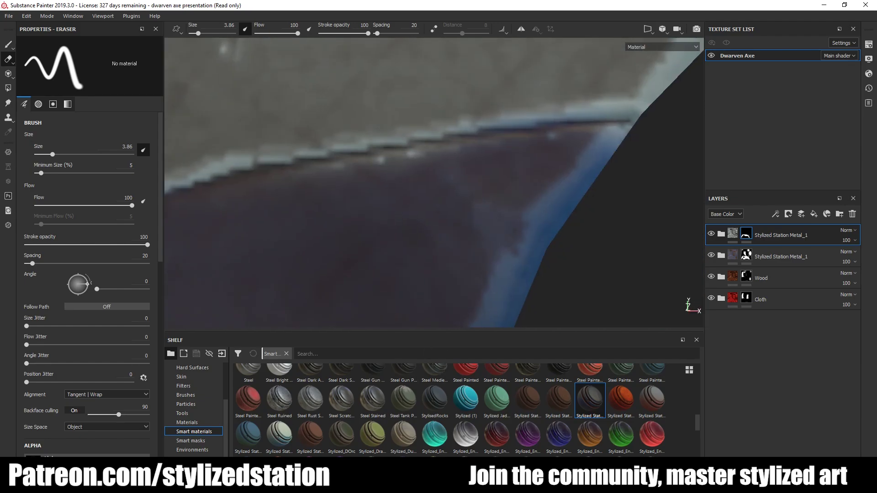
{"action": "right_click_drag", "start_coordinate": [640, 150], "coordinate": [491, 233], "text": "alt"}
{"action": "middle_click_drag", "start_coordinate": [507, 316], "coordinate": [491, 231], "text": "alt"}
{"action": "left_click_drag", "start_coordinate": [492, 231], "coordinate": [761, 200], "text": "alt"}
{"action": "scroll", "coordinate": [425, 247], "scroll_direction": "down", "scroll_amount": 2}
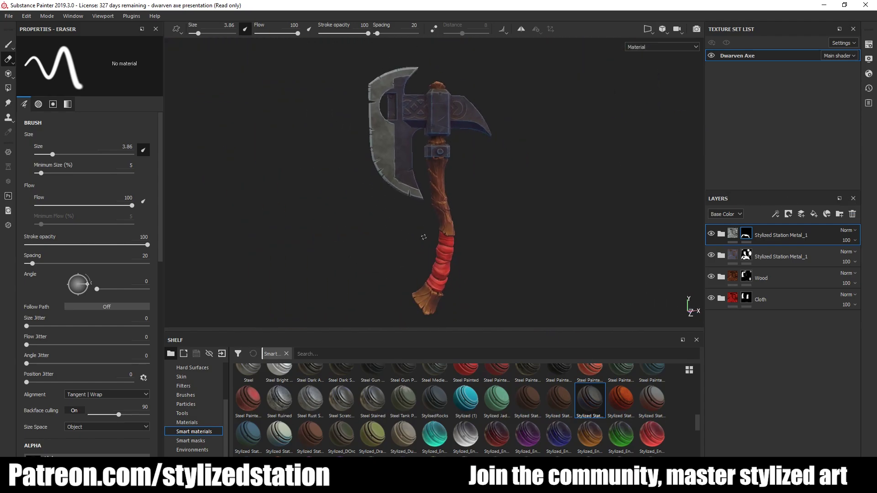
Expand the masked metal folder and set its Base layer's base color to pure white.
{"action": "left_click", "coordinate": [718, 236]}
{"action": "left_click", "coordinate": [772, 385]}
{"action": "left_click", "coordinate": [83, 255]}
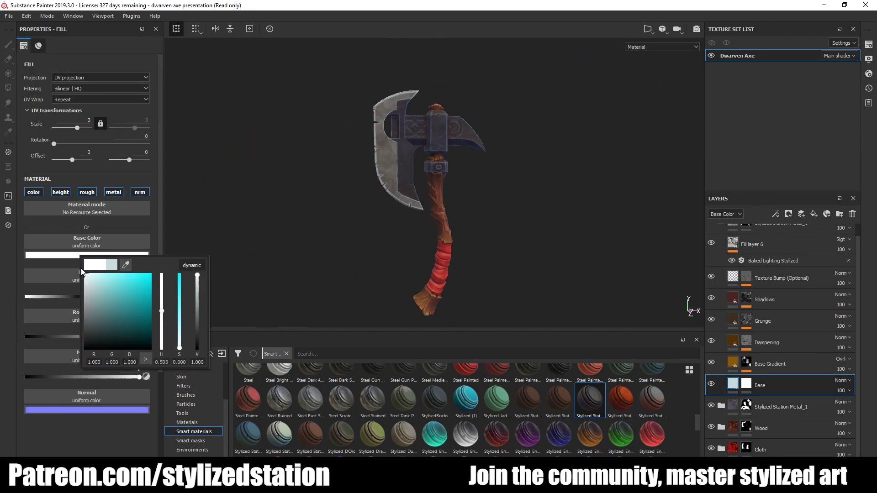
Change the Shadows layer's base color to a deep purple with hue 0.719.
{"action": "left_click", "coordinate": [764, 299]}
{"action": "left_click", "coordinate": [123, 255]}
{"action": "left_click_drag", "start_coordinate": [201, 305], "coordinate": [201, 294]}
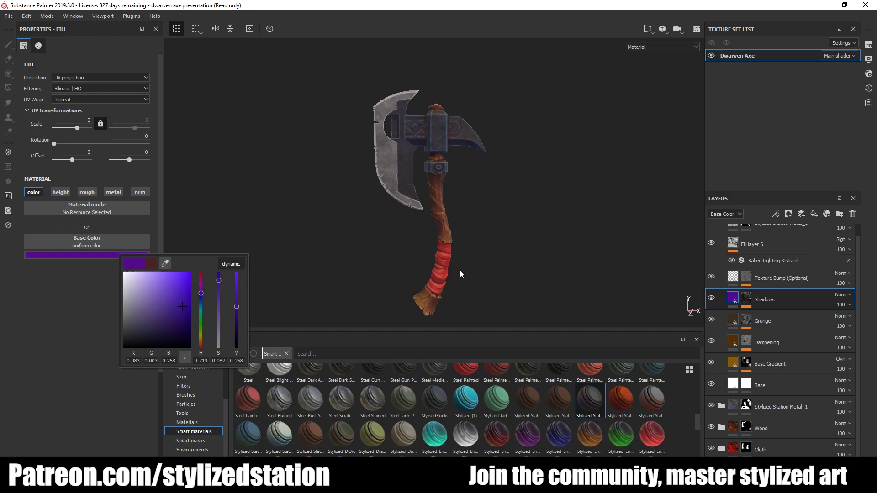